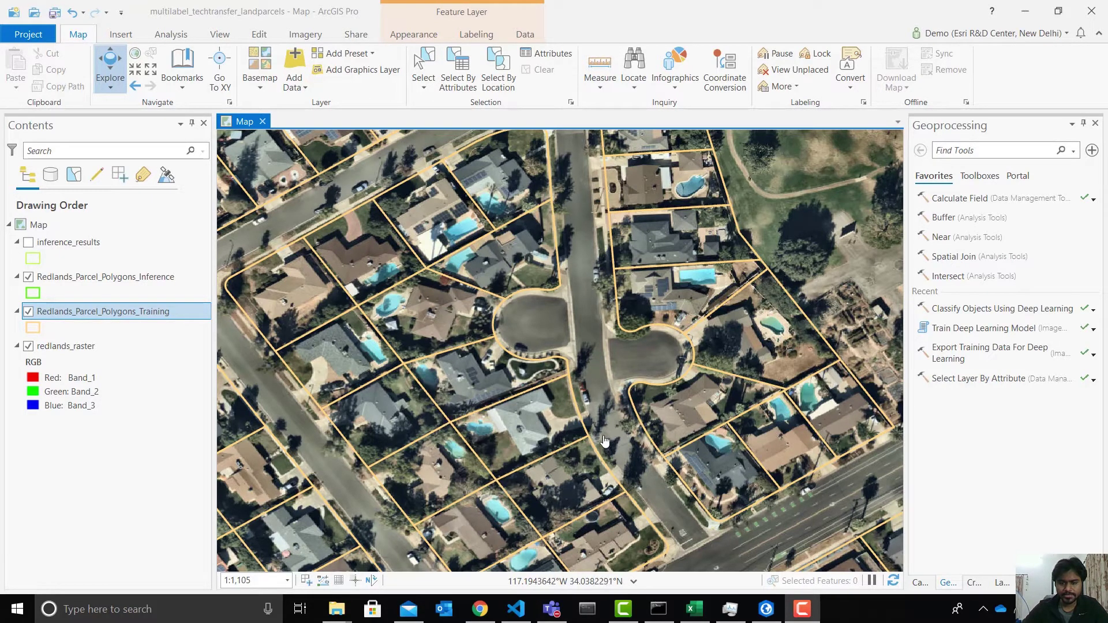
- Check the MultiLabel_pool and MultiLabel_solar_panel values of a parcel near the cul-de-sac
click(464, 387)
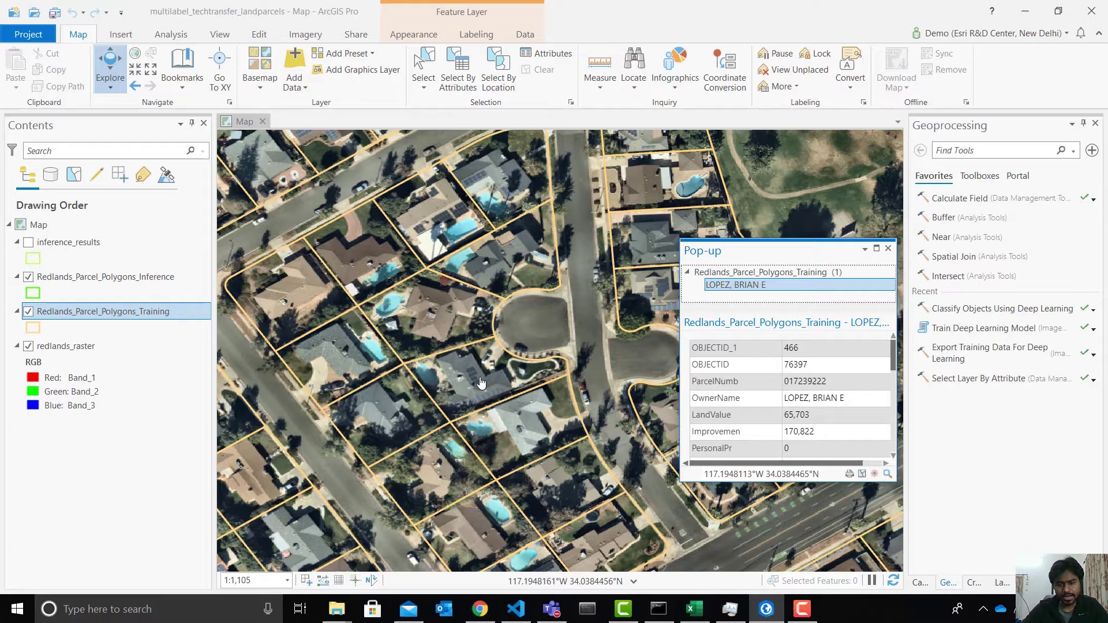
scroll(790, 410, down, 10)
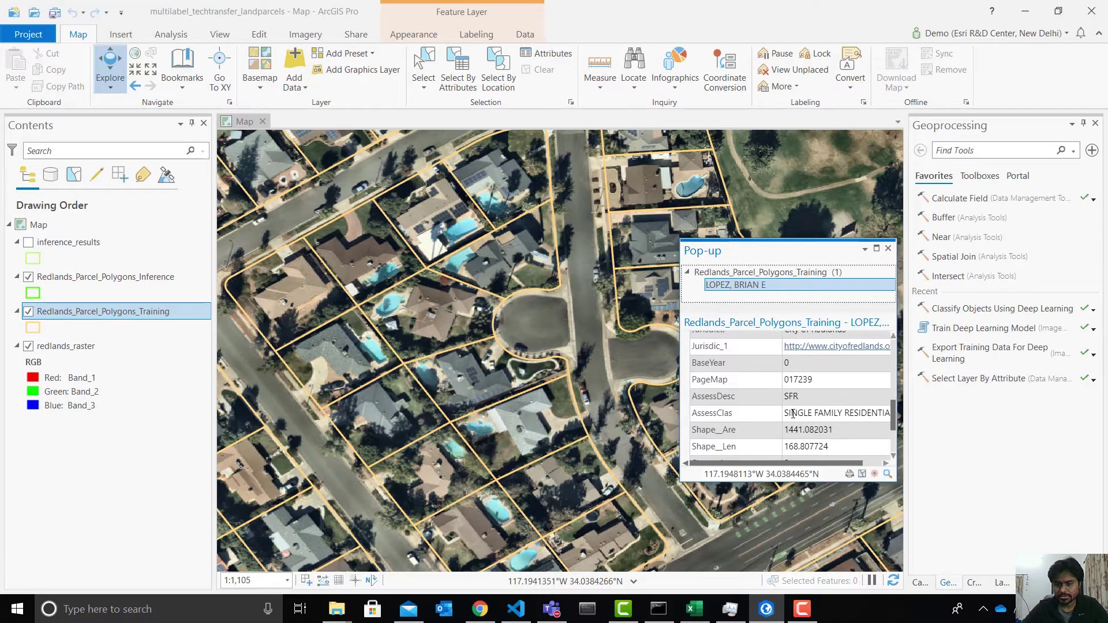
click(795, 409)
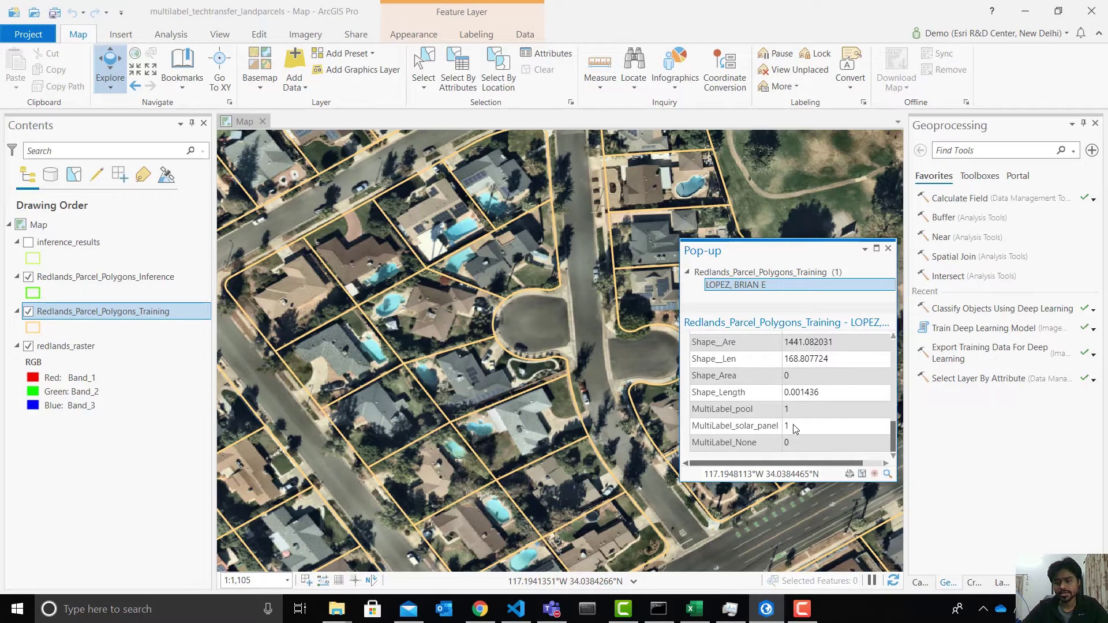
drag(795, 425, 772, 426)
click(808, 430)
click(888, 248)
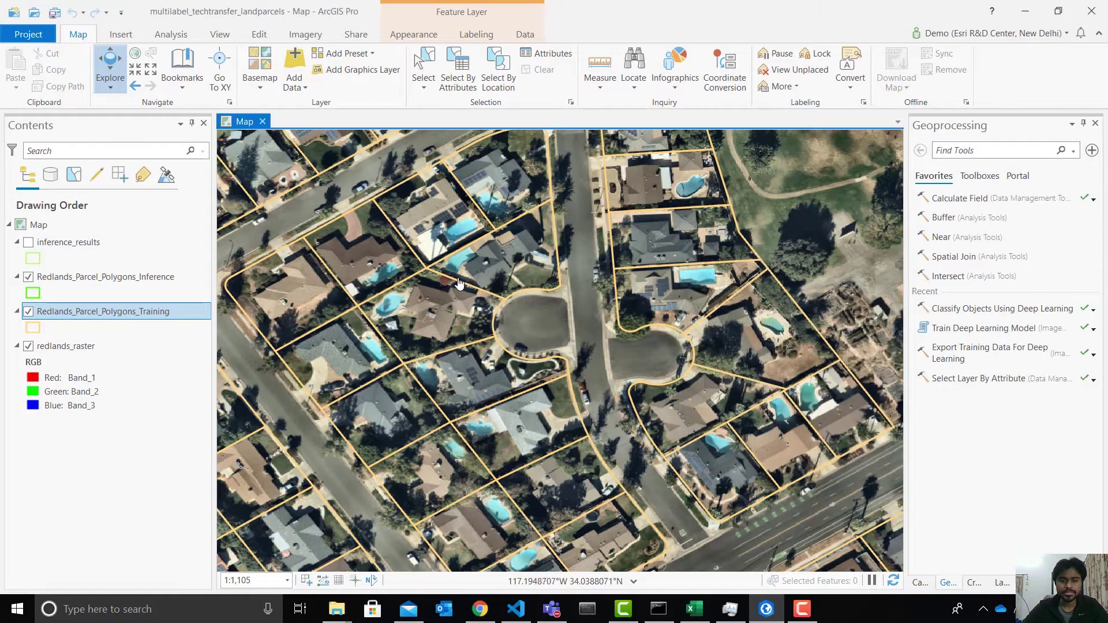
- Inspect a parcel in the upper-left block, noting its MultiLabel_pool value of 1
click(365, 259)
scroll(796, 414, down, 3)
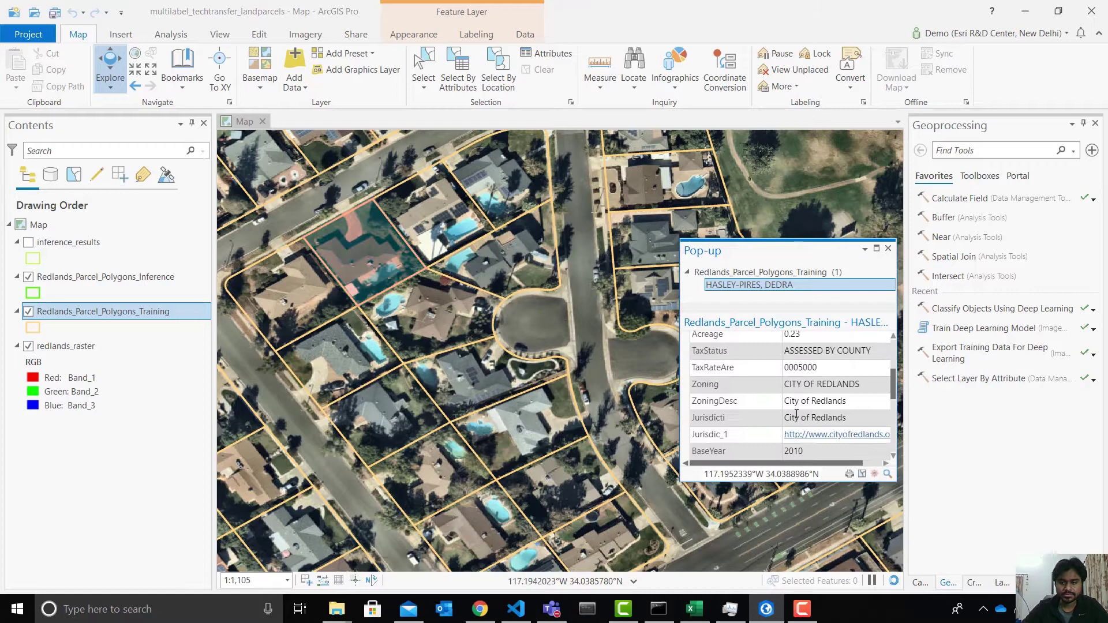
scroll(796, 414, down, 3)
drag(792, 408, 776, 414)
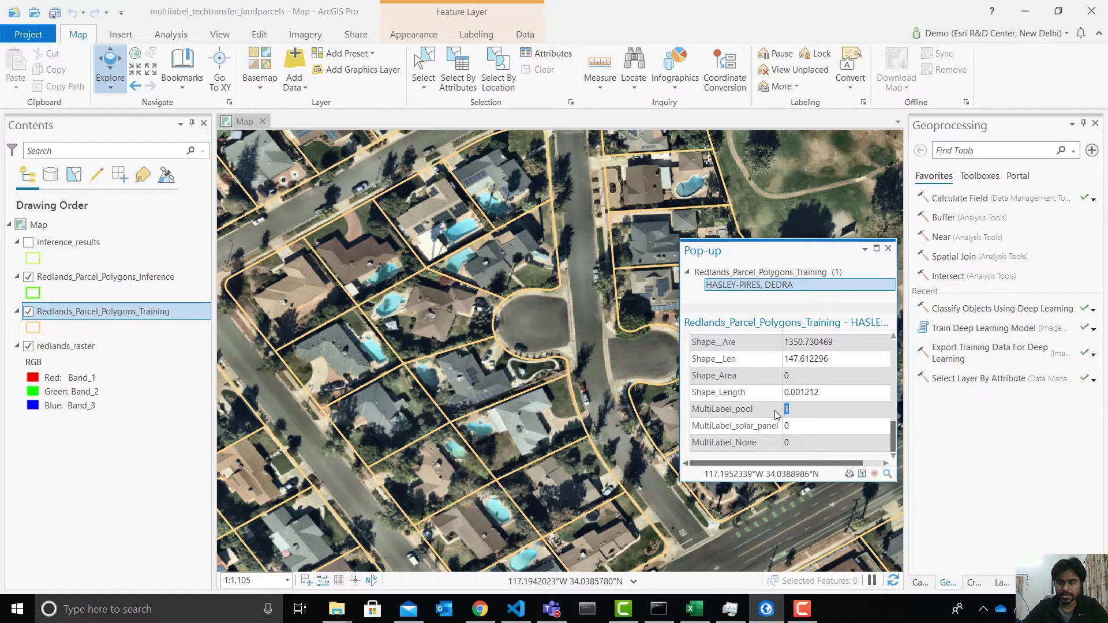
click(888, 248)
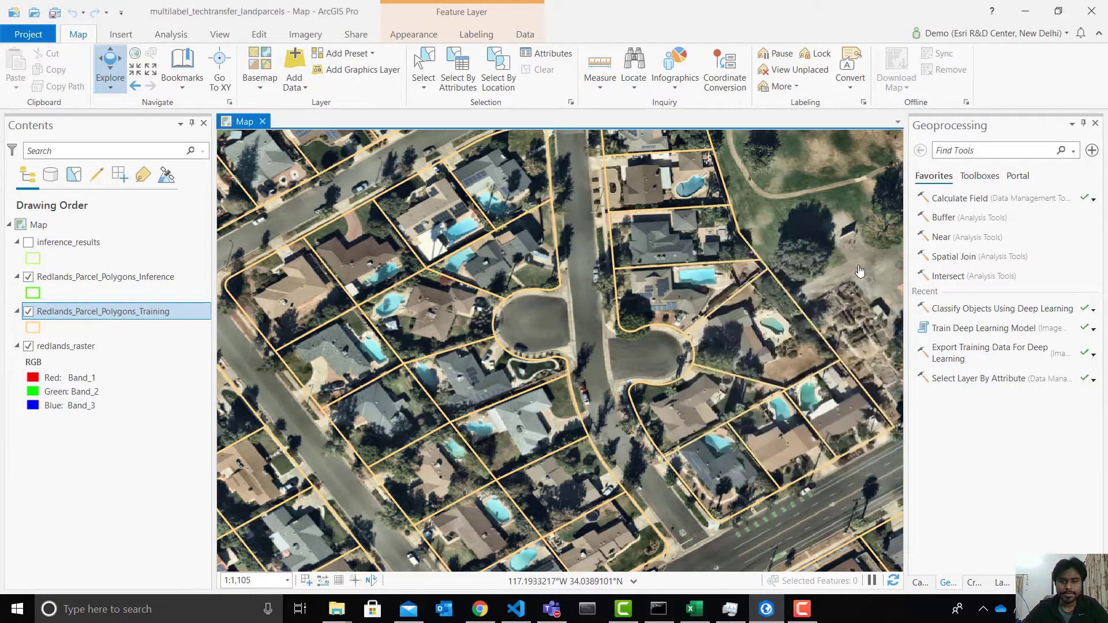
- Pan to the block north-west of the cul-de-sac and check a parcel's MultiLabel_solar_panel value
drag(351, 184, 395, 265)
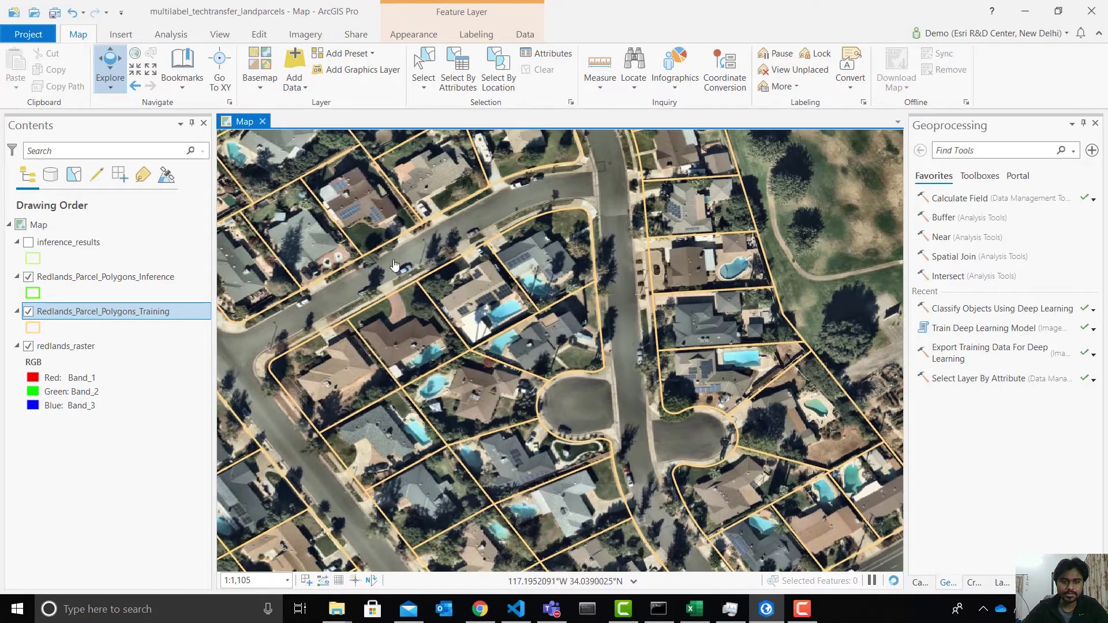
click(367, 209)
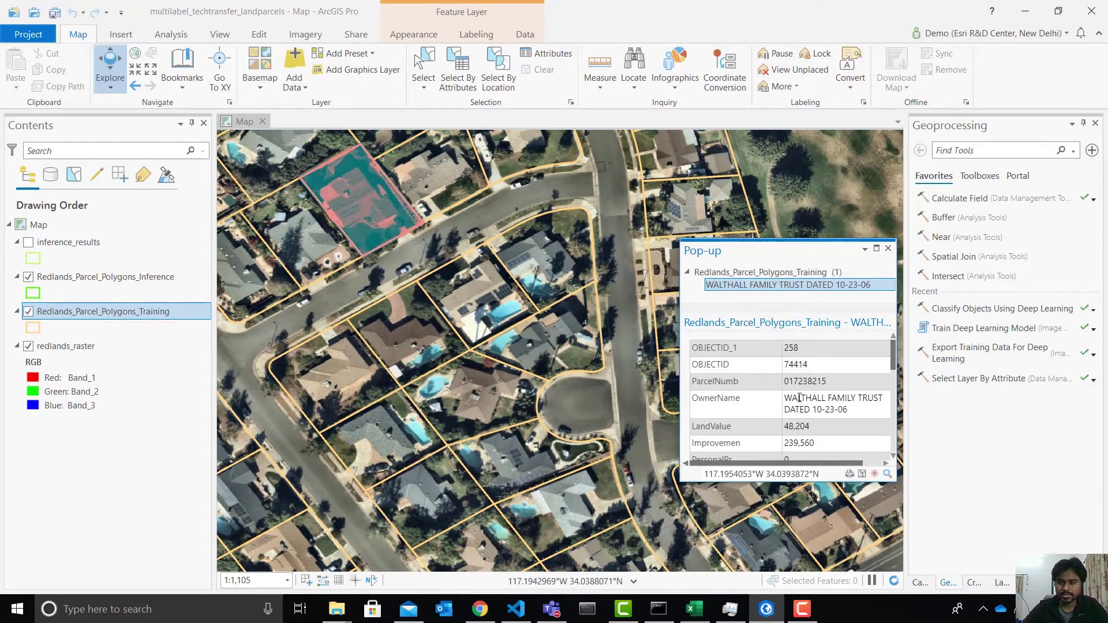
scroll(799, 398, down, 10)
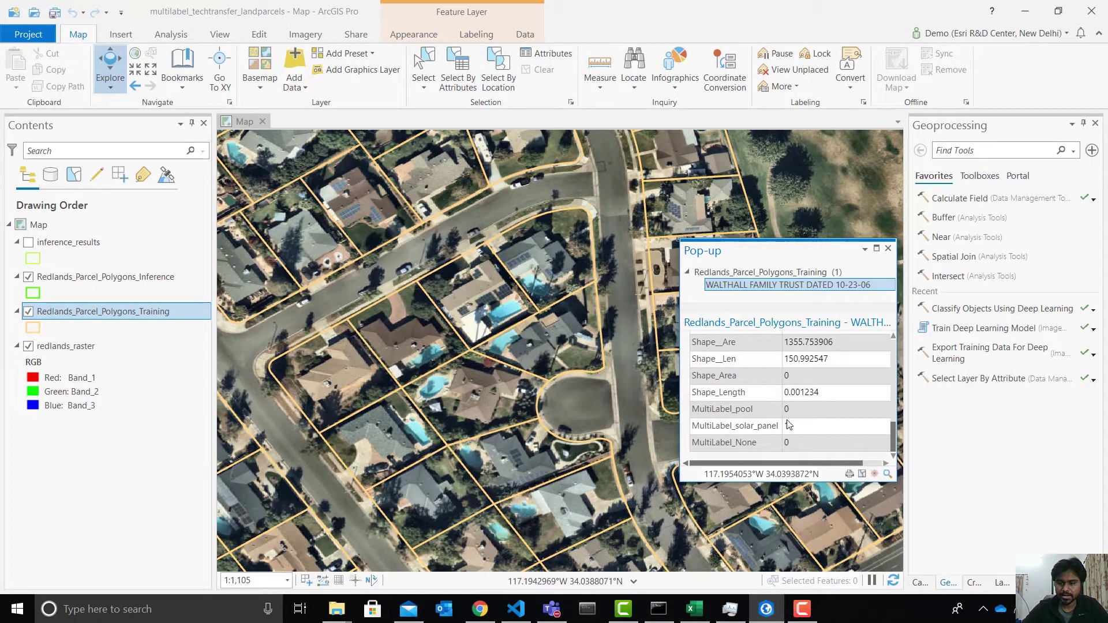
drag(789, 425, 745, 426)
click(888, 248)
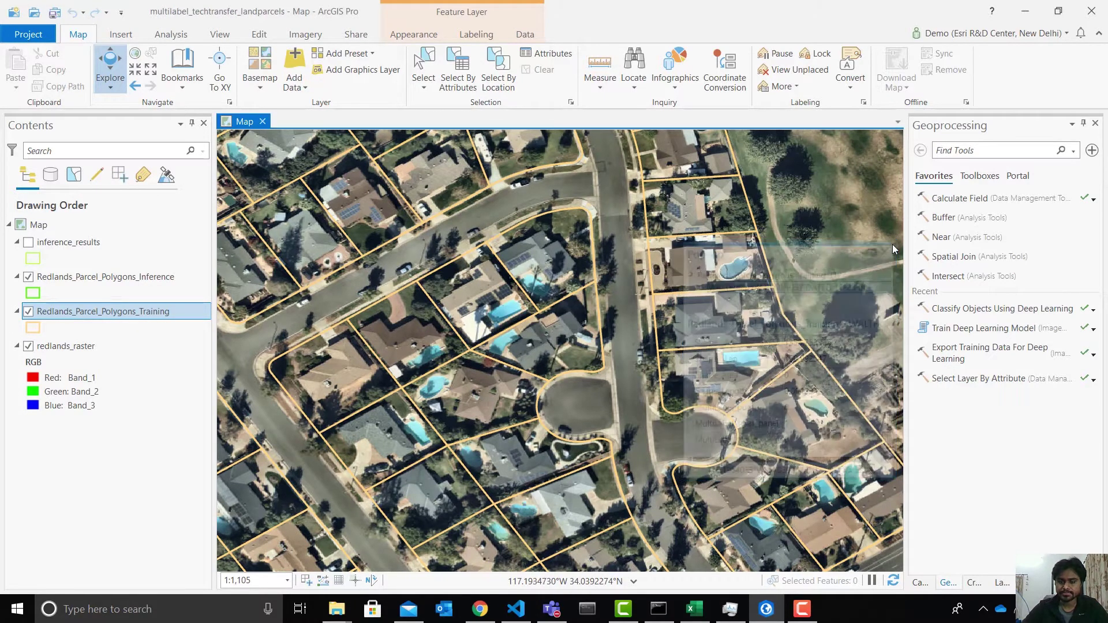
- Open the Redlands_Parcel_Polygons_Training attribute table and scroll to MultiLabel_pool, MultiLabel_solar_panel and MultiLabel_None
right_click(111, 312)
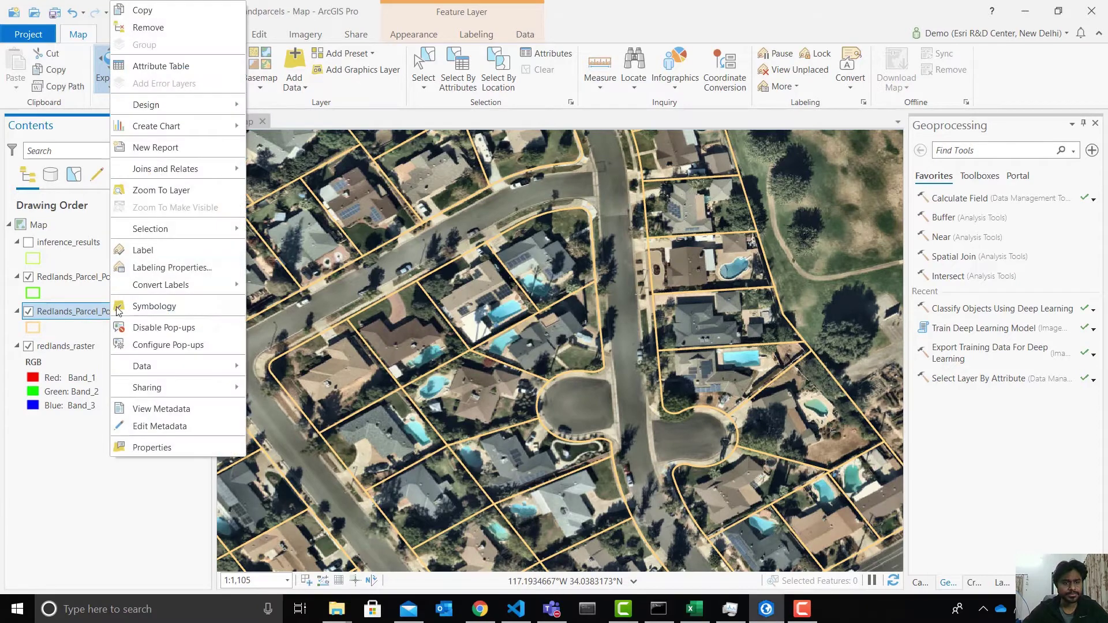
click(164, 67)
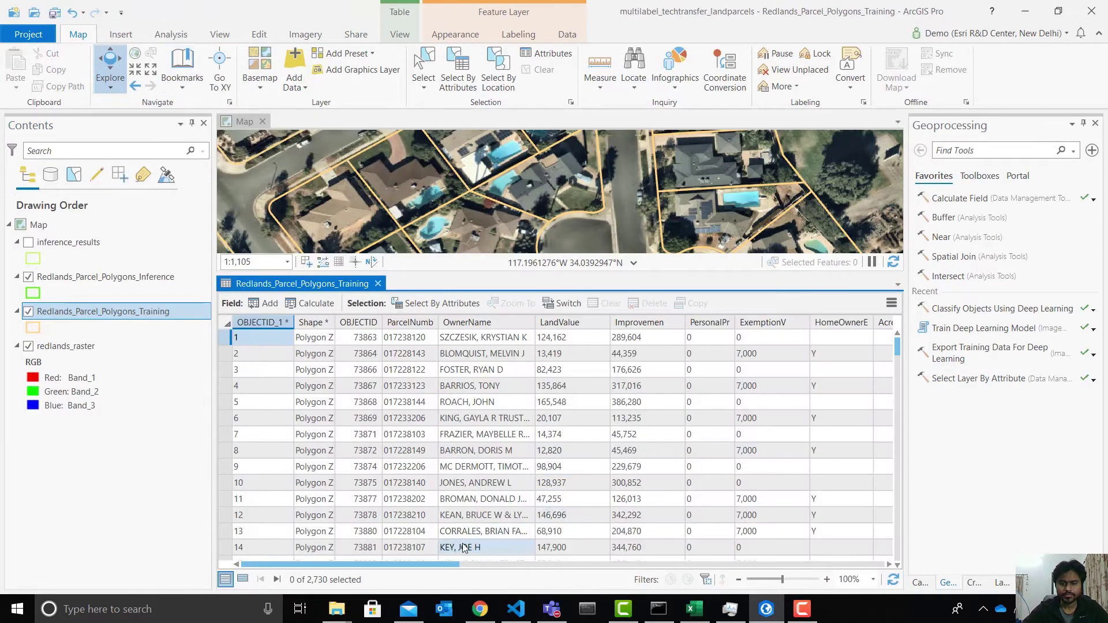
drag(426, 566, 581, 558)
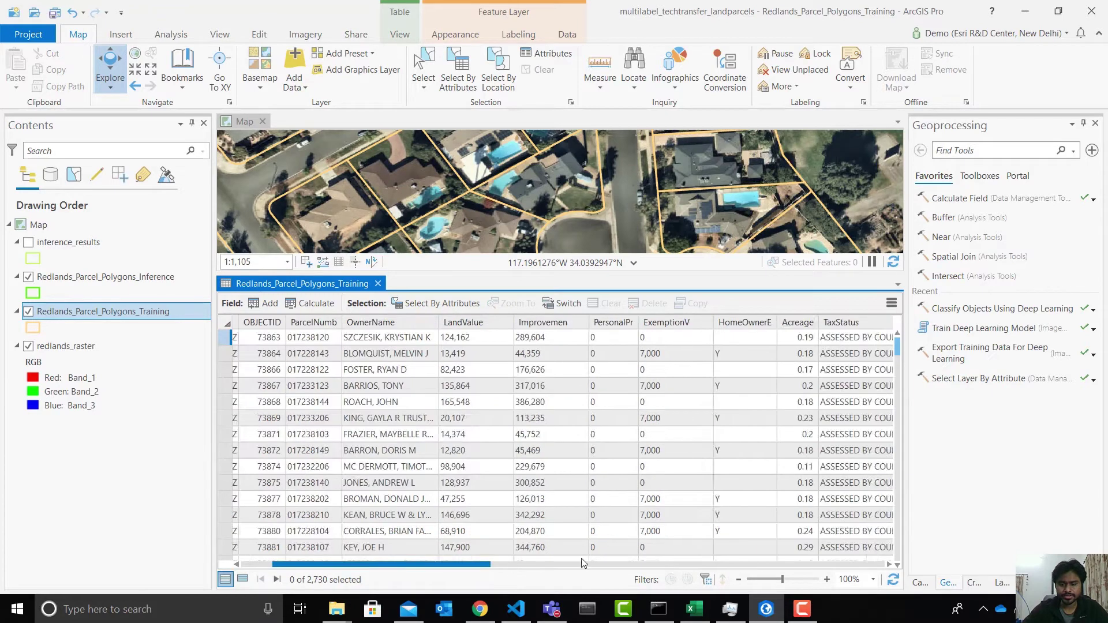
click(847, 564)
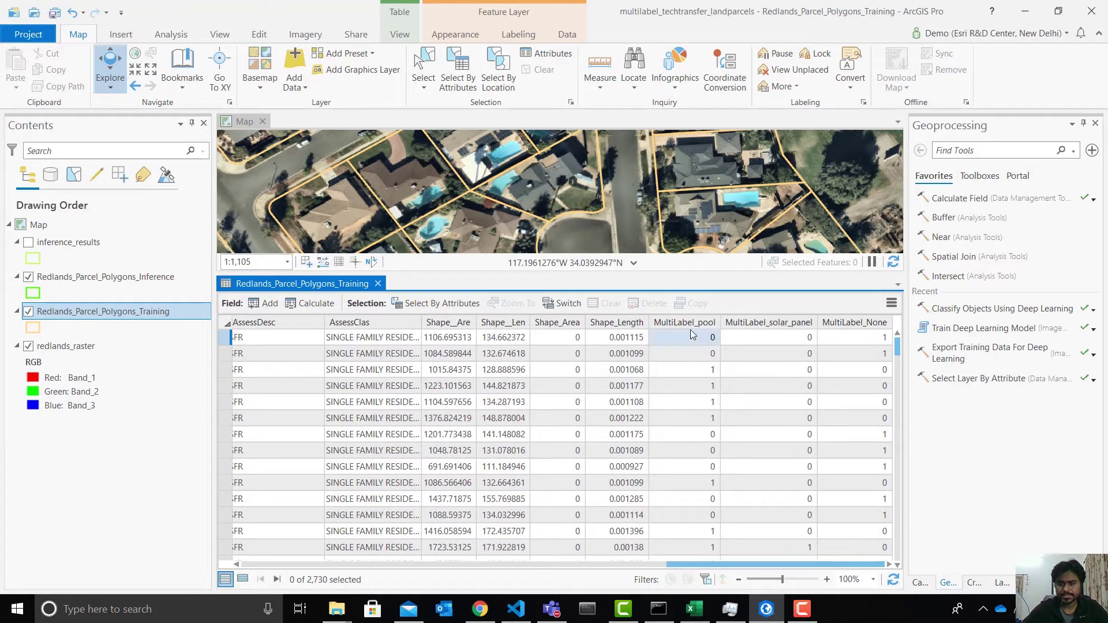
mouse_move(674, 323)
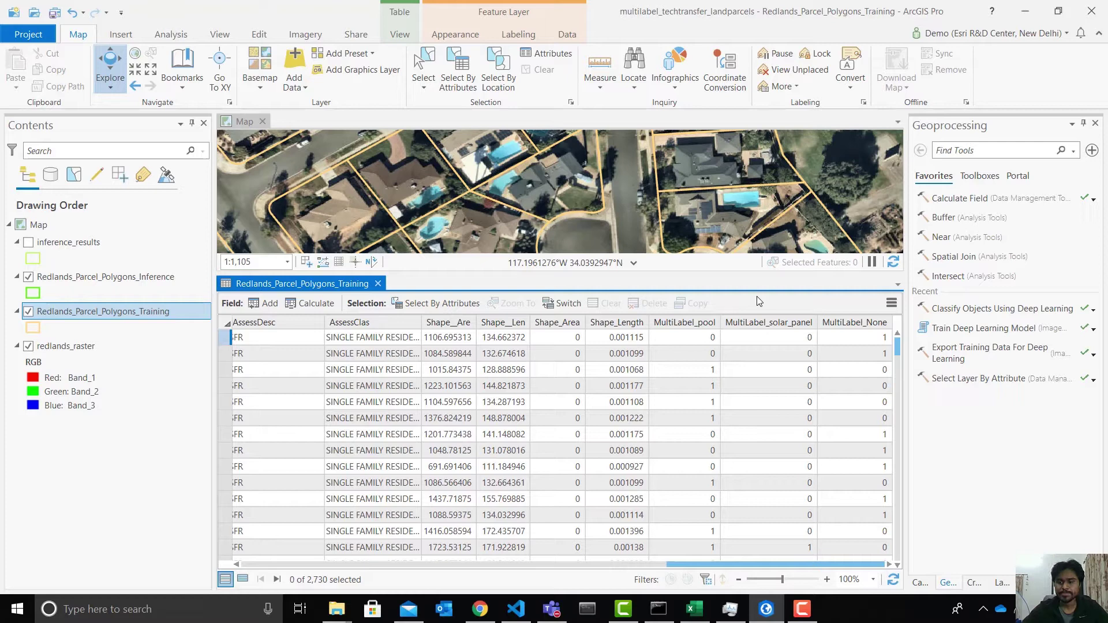
mouse_move(846, 324)
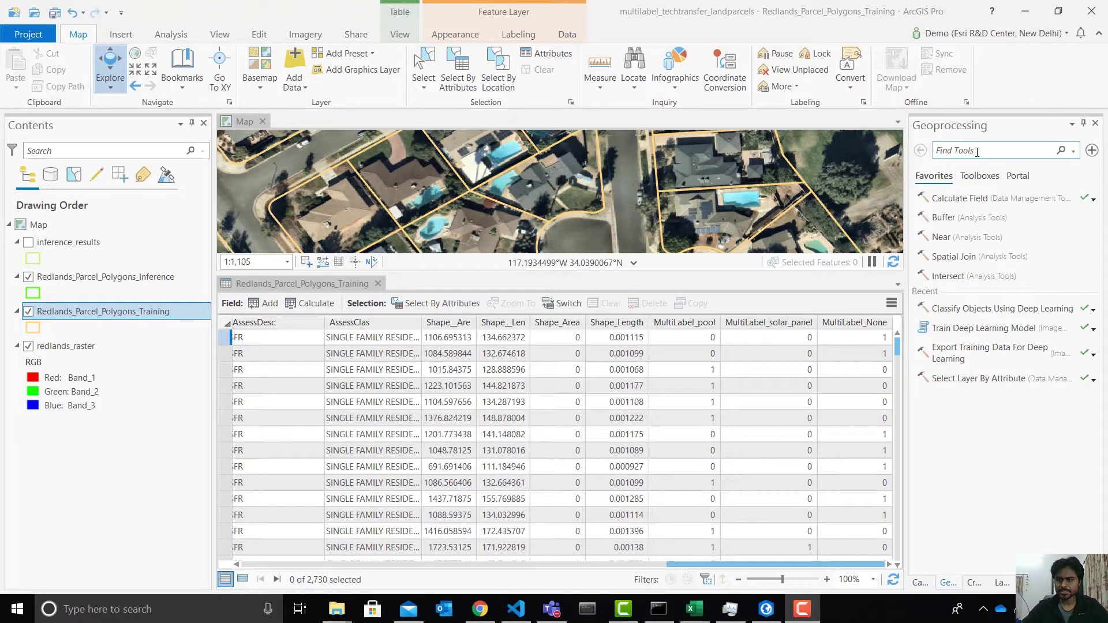
- Start Export Training Data For Deep Learning with redlands_raster and Redlands_Parcel_Polygons_Training as inputs
click(946, 354)
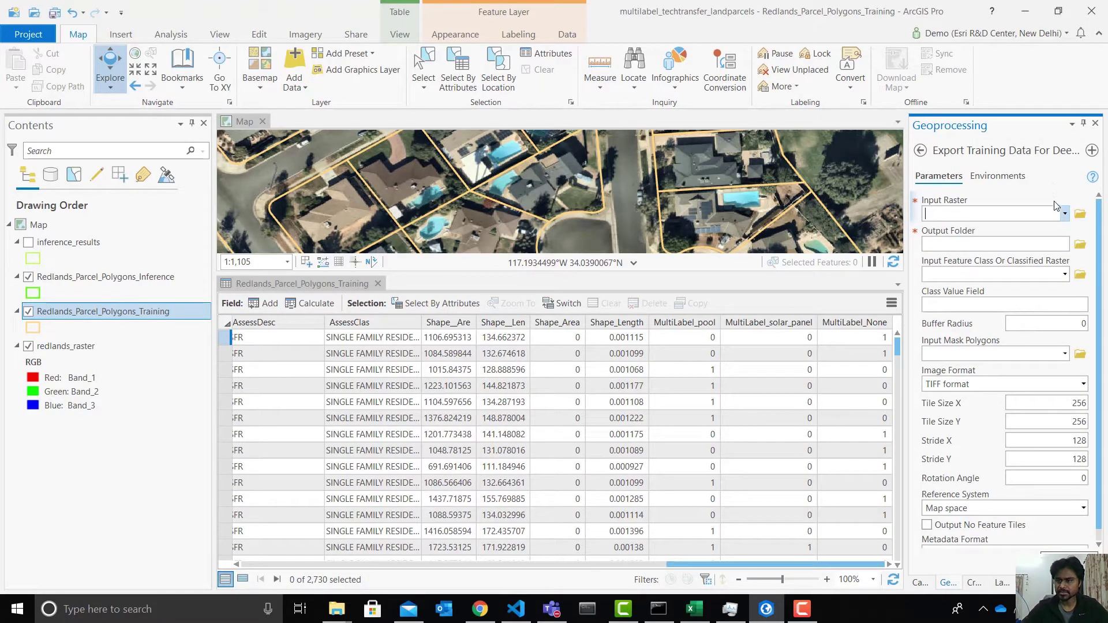
click(1064, 215)
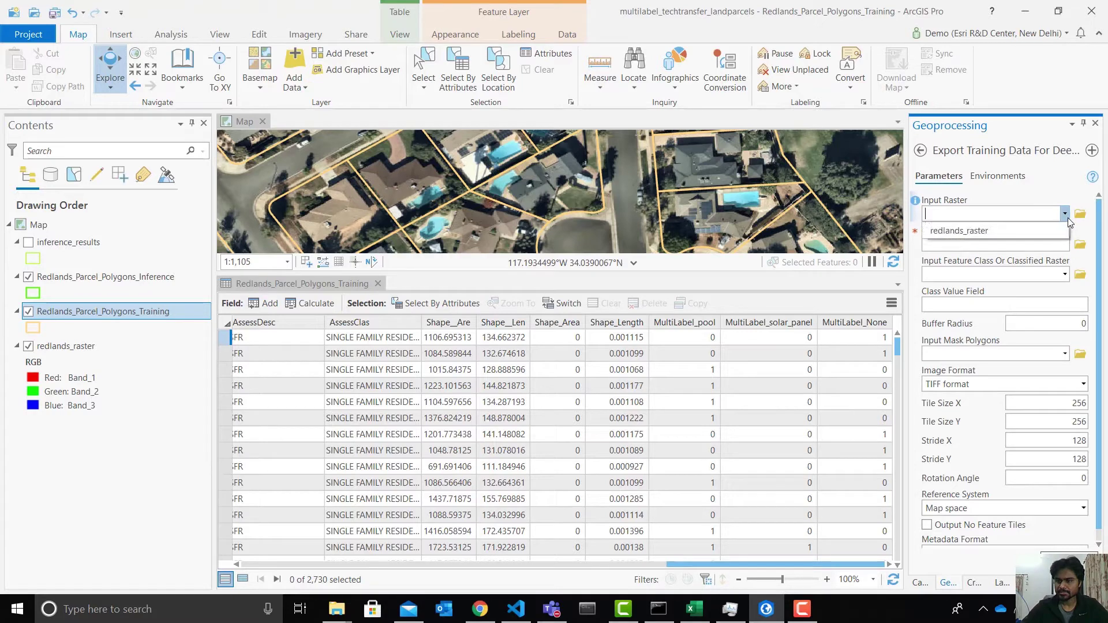
click(967, 229)
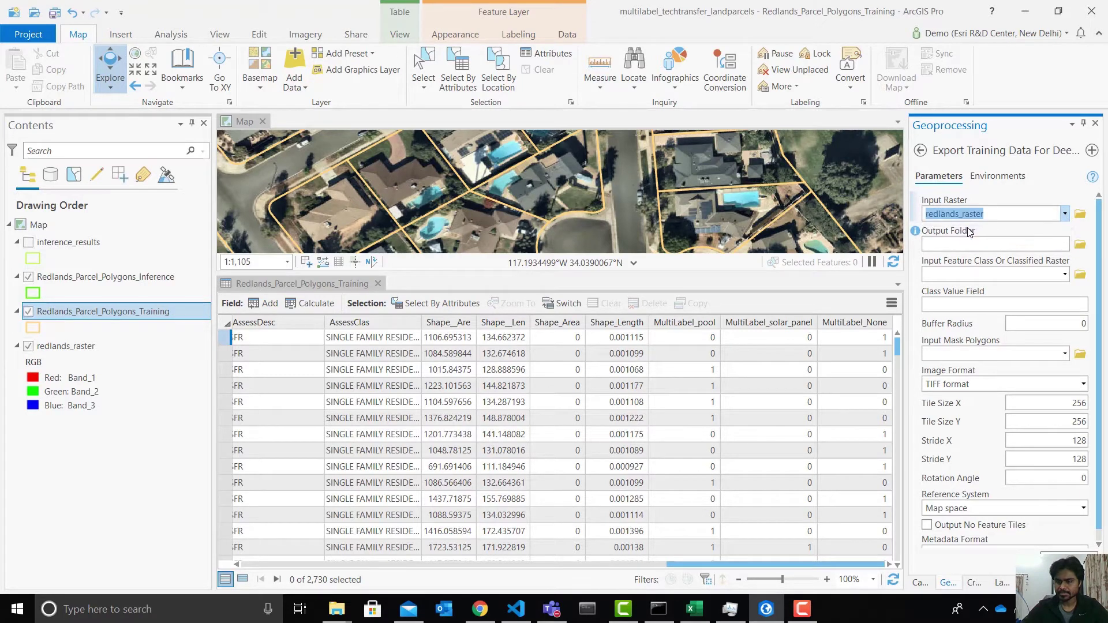
click(1065, 275)
click(977, 323)
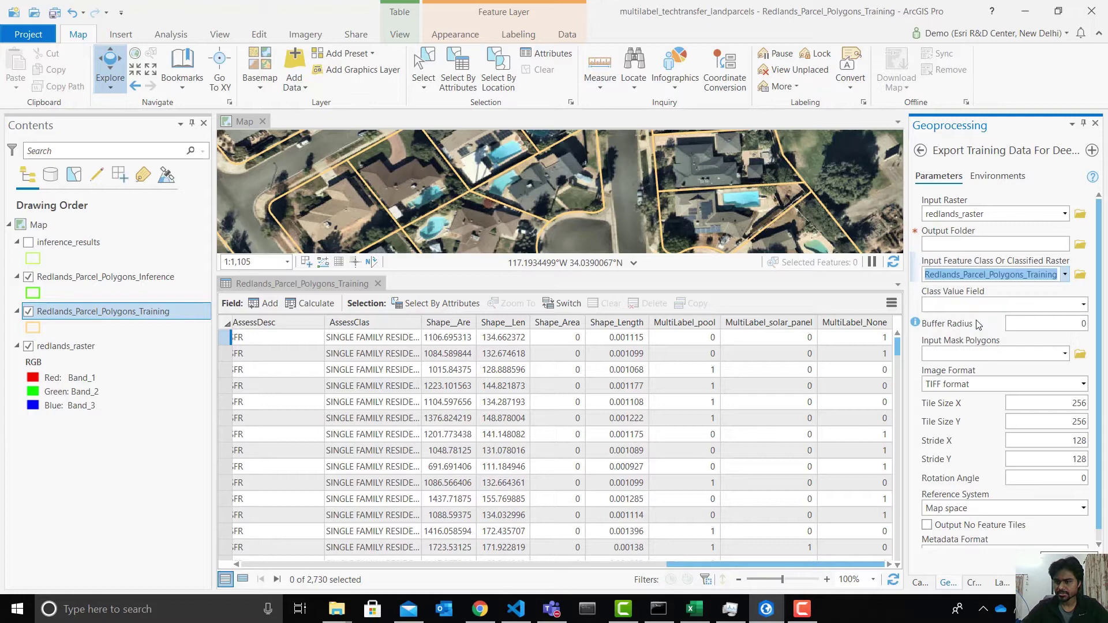
- Set 448 x 448 tiles, Multi-labeled Tiles metadata, and blacken around each feature
scroll(1077, 390, down, 1)
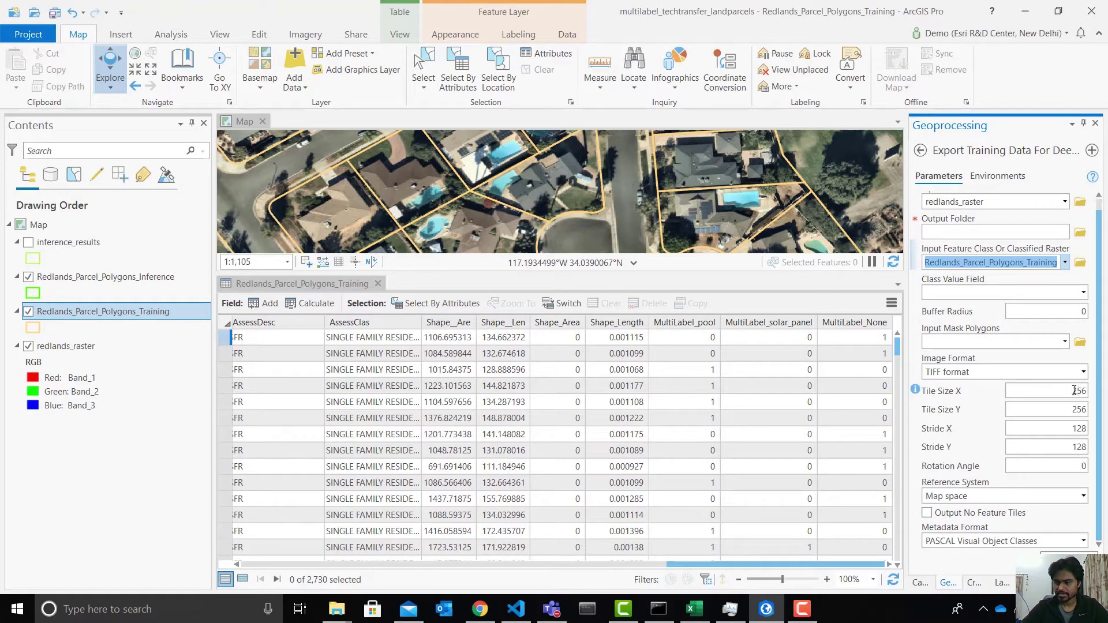
double_click(1074, 391)
text(448)
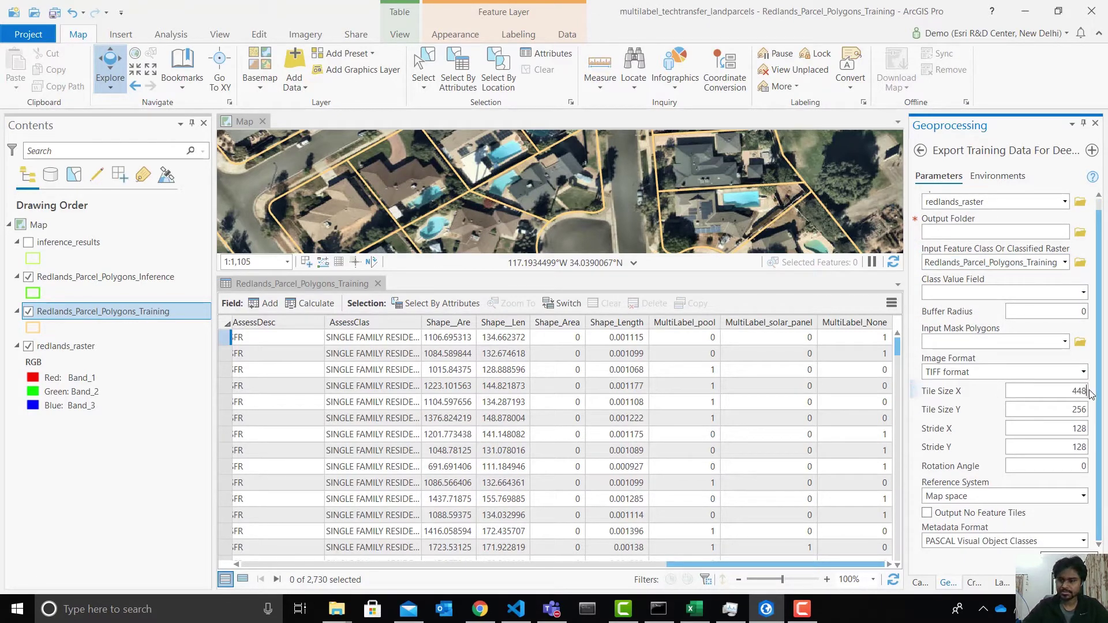
drag(1066, 409, 1087, 409)
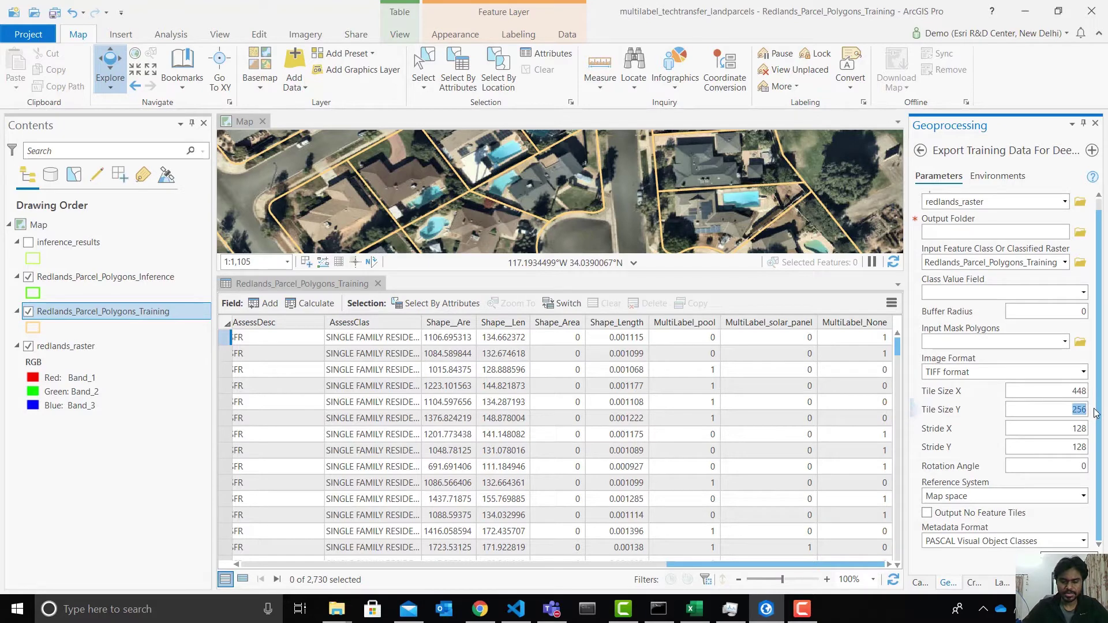
text(448)
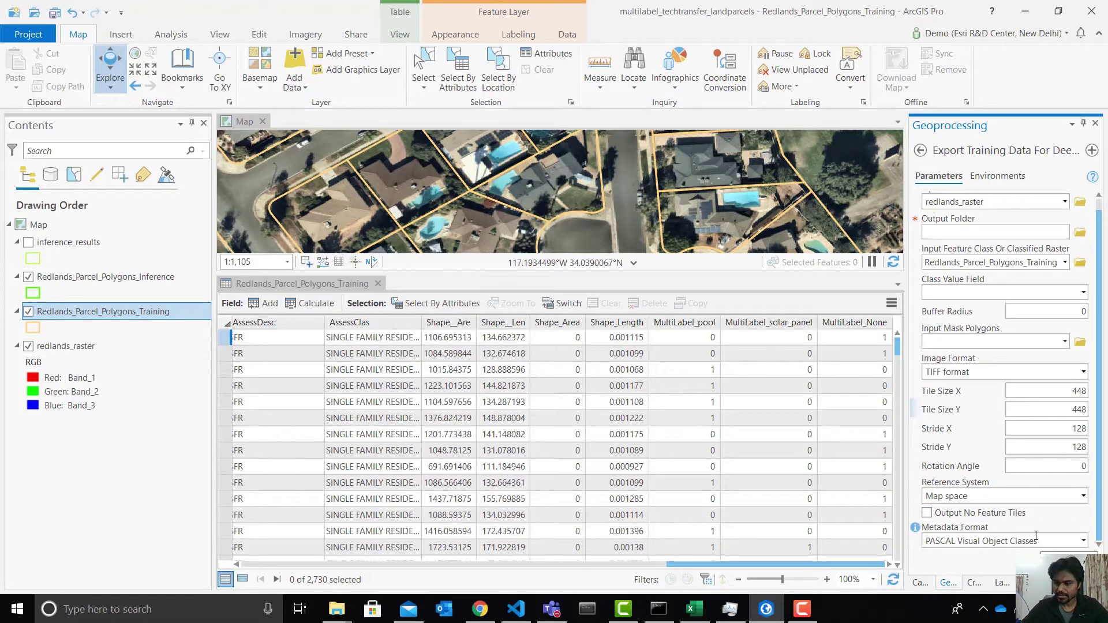
click(1083, 541)
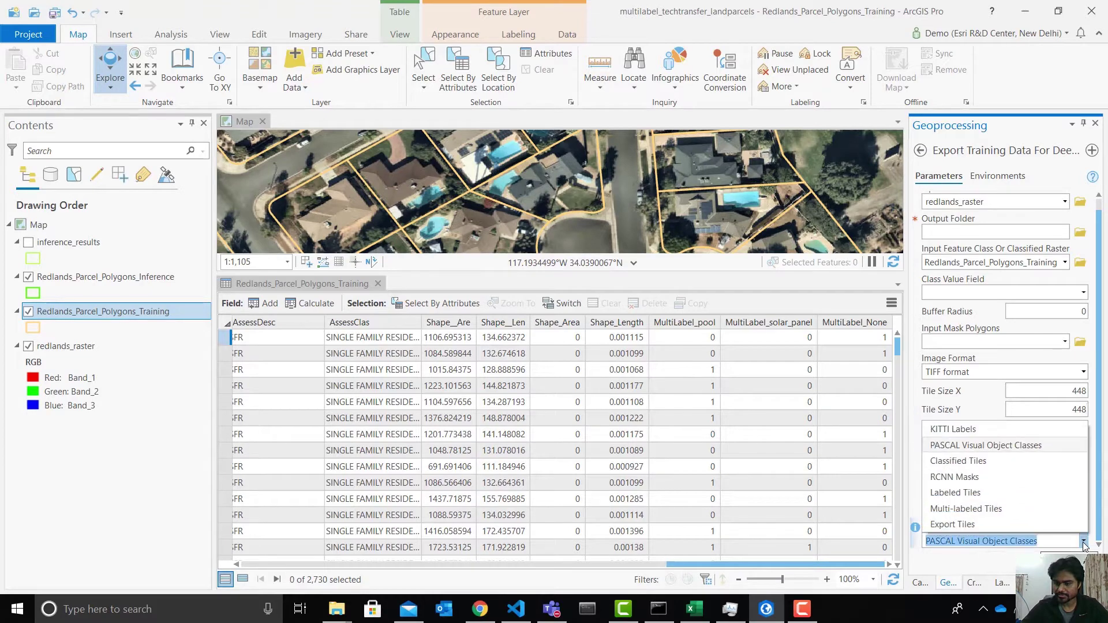
click(993, 503)
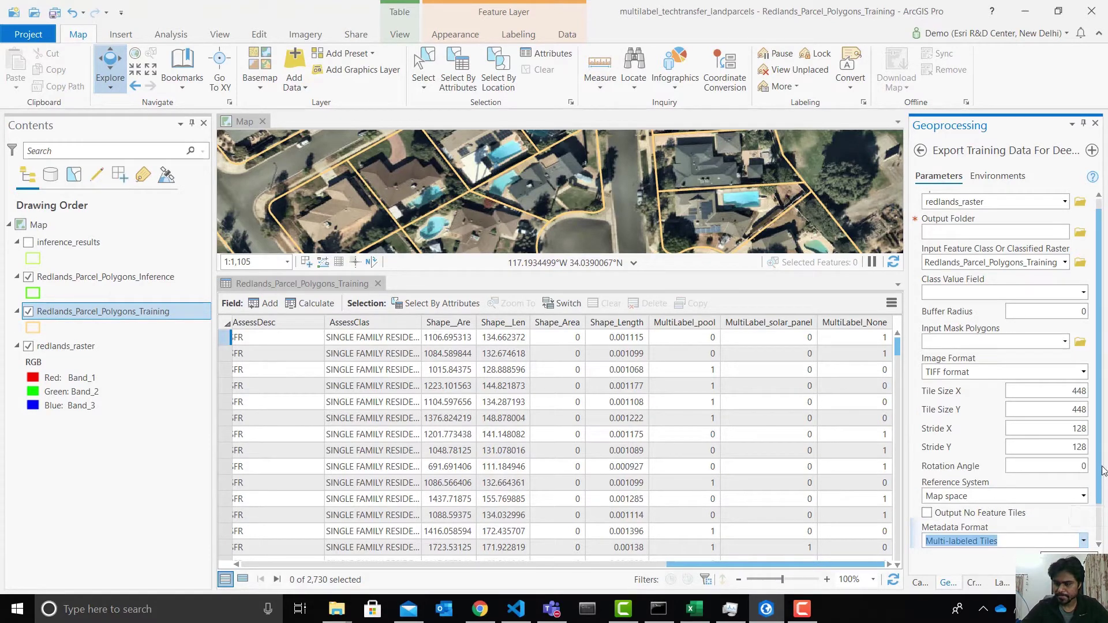
drag(1103, 470, 1103, 508)
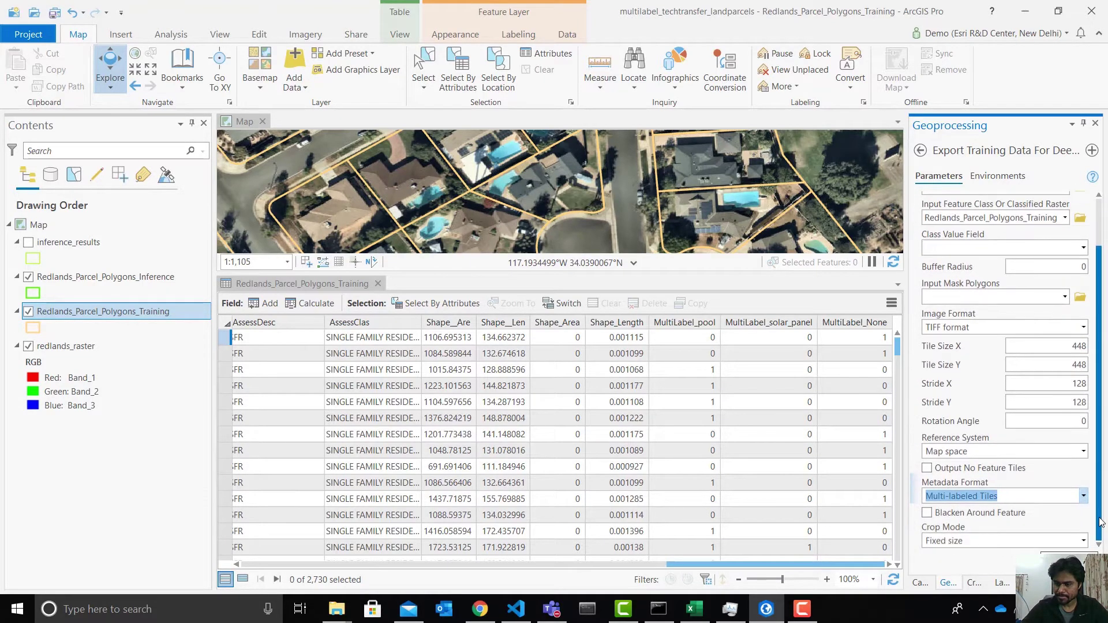
click(926, 513)
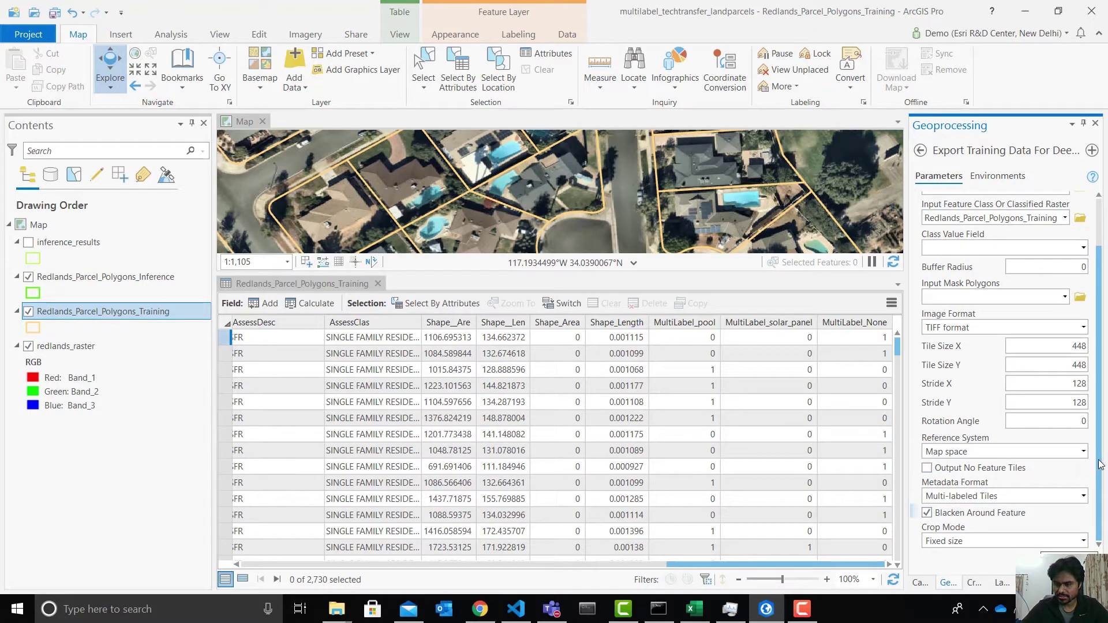
- Set the environment cell size to 0.15
scroll(1100, 464, up, 3)
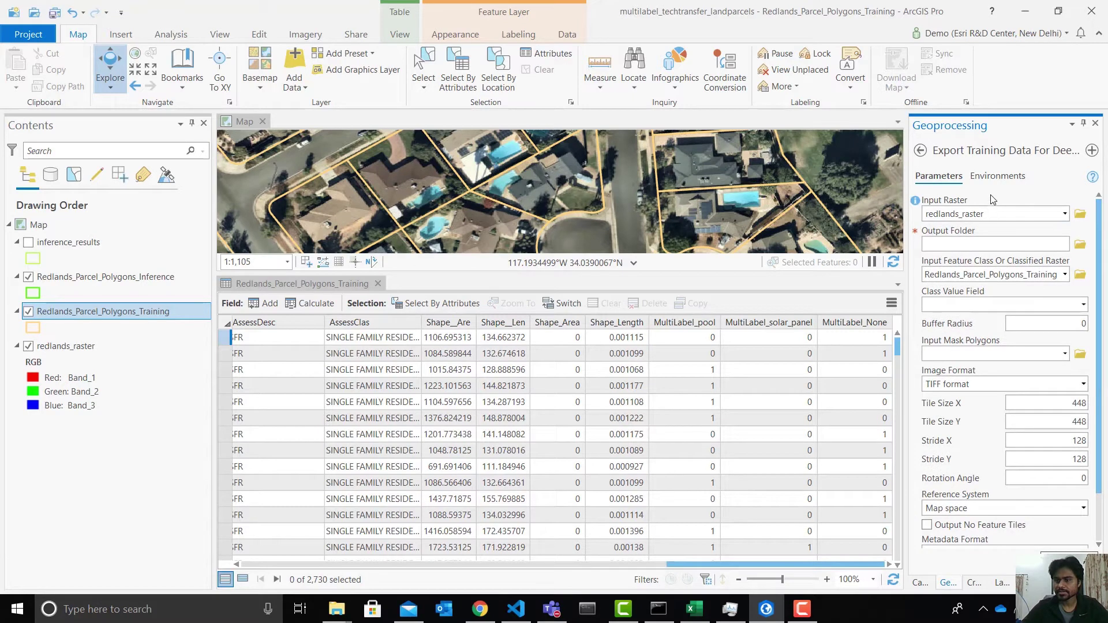
click(984, 183)
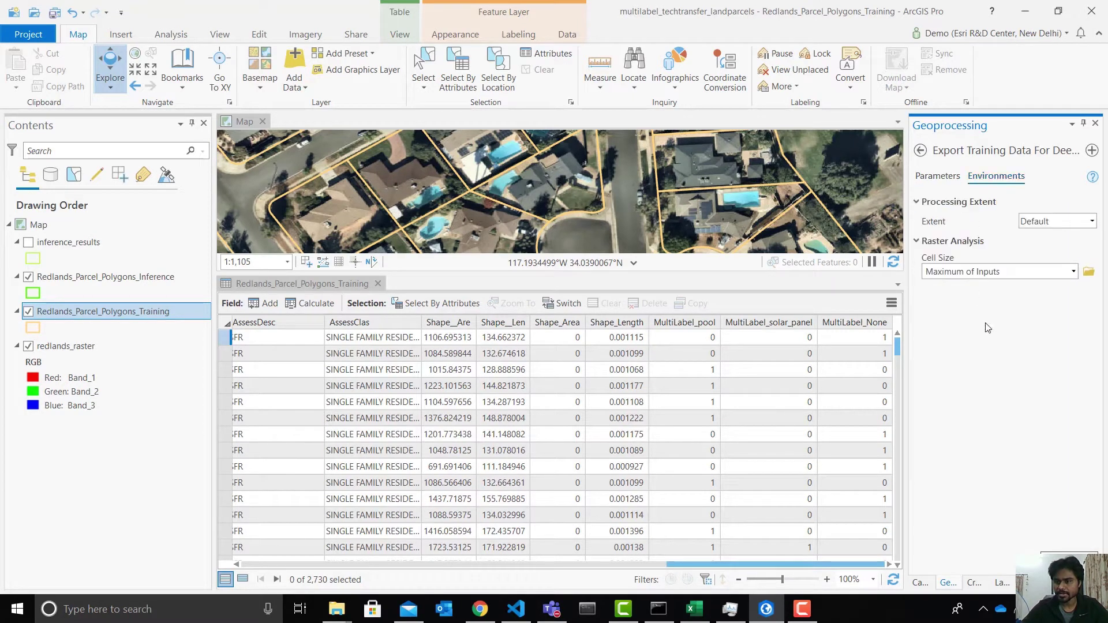
click(1008, 271)
text(0)
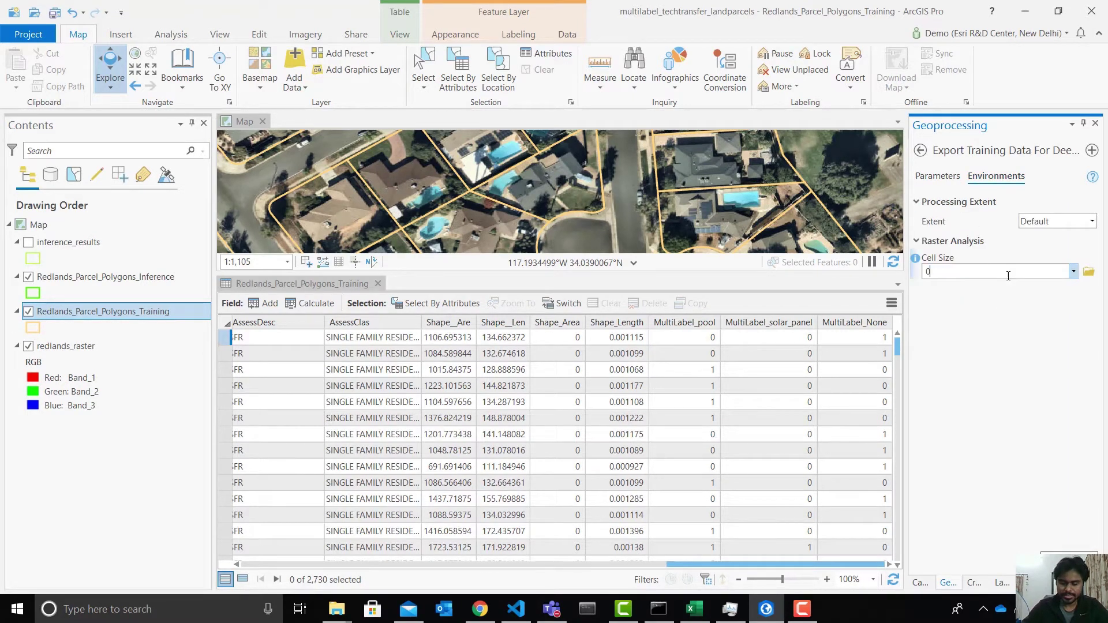
text(.15)
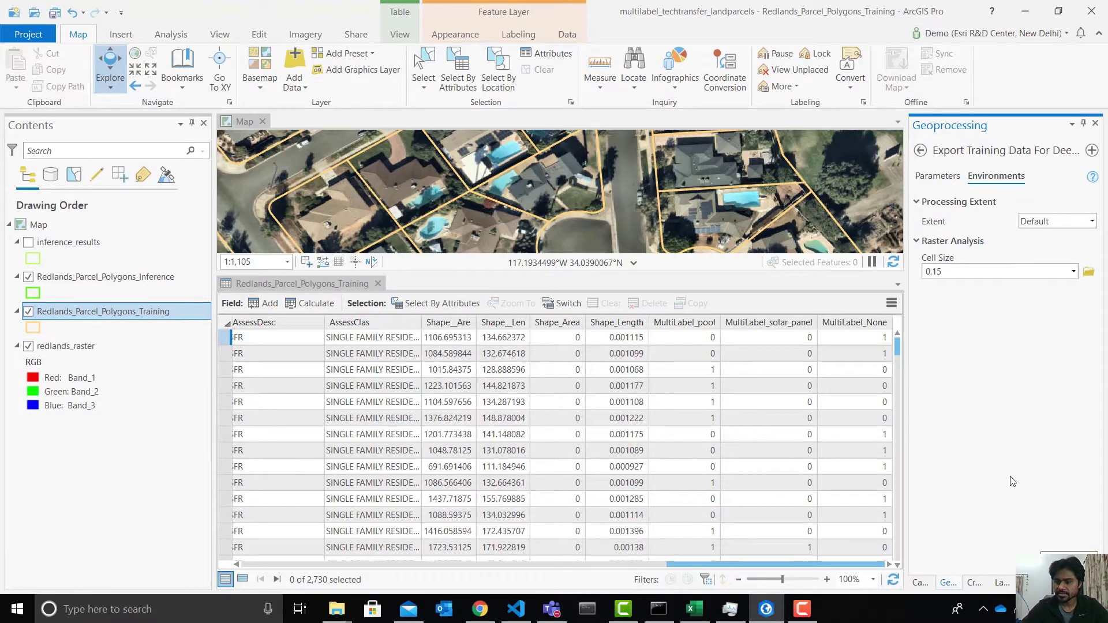
- Name the output folder multilabel_techtransfer_landparcels_448px_15cm_pool_solarPanel
click(936, 175)
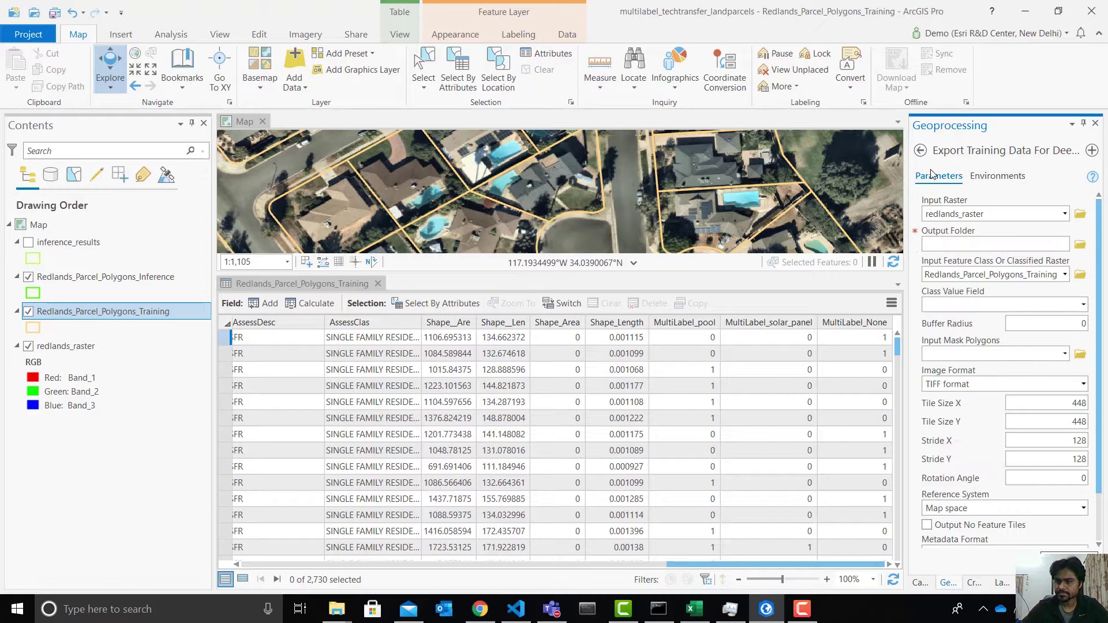
click(952, 243)
text(multilabel_techtransfer_landparcels_448px_15cm_pool_solarP)
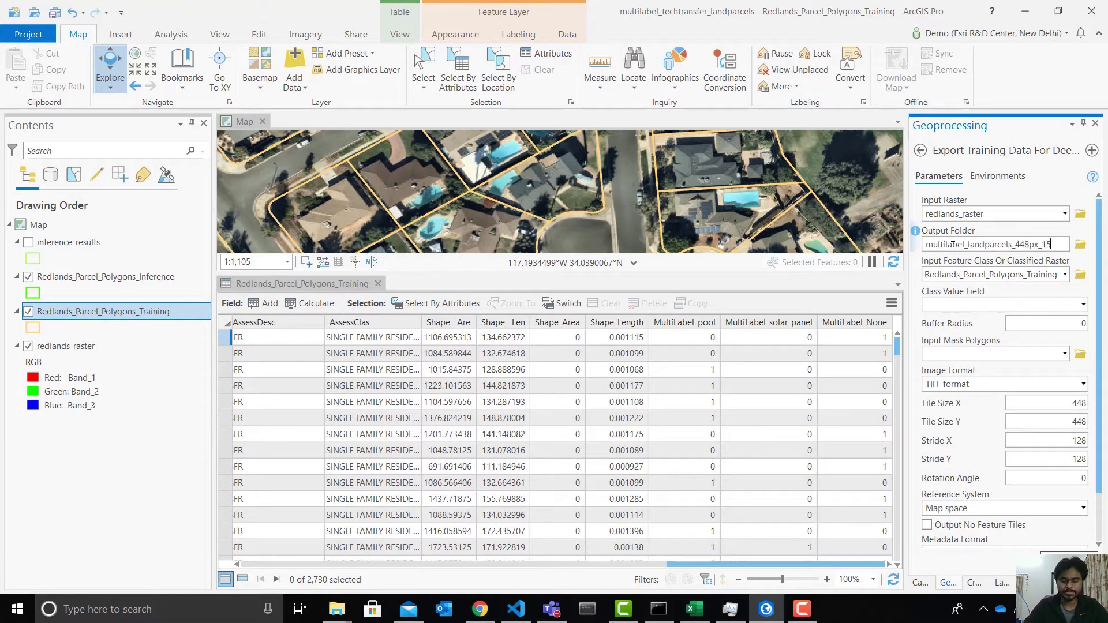
text(anel_none)
scroll(962, 373, down, 2)
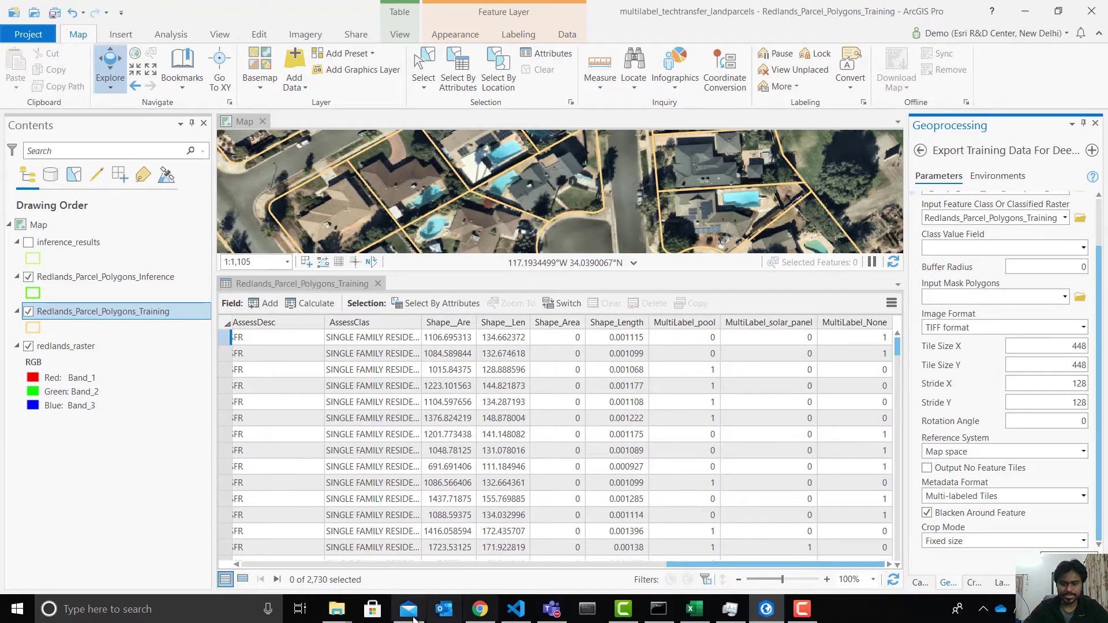
- In the exported multilabel_landparcel_448px_15cm_pool_solarpanel_none images folder, open the first tile
mouse_move(330, 614)
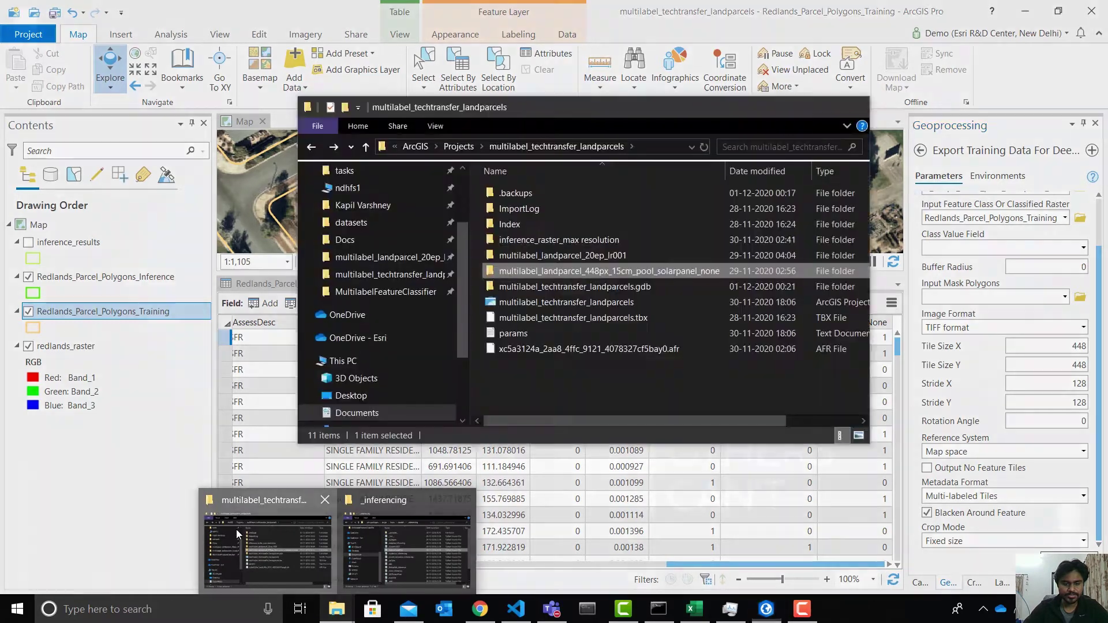
click(236, 529)
double_click(553, 272)
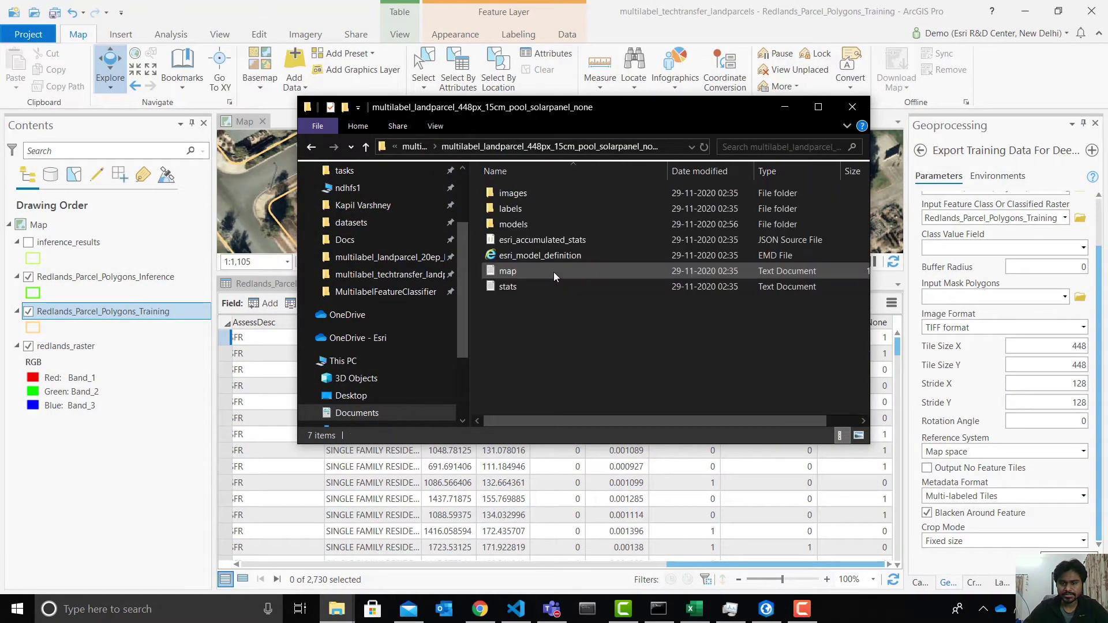
double_click(524, 192)
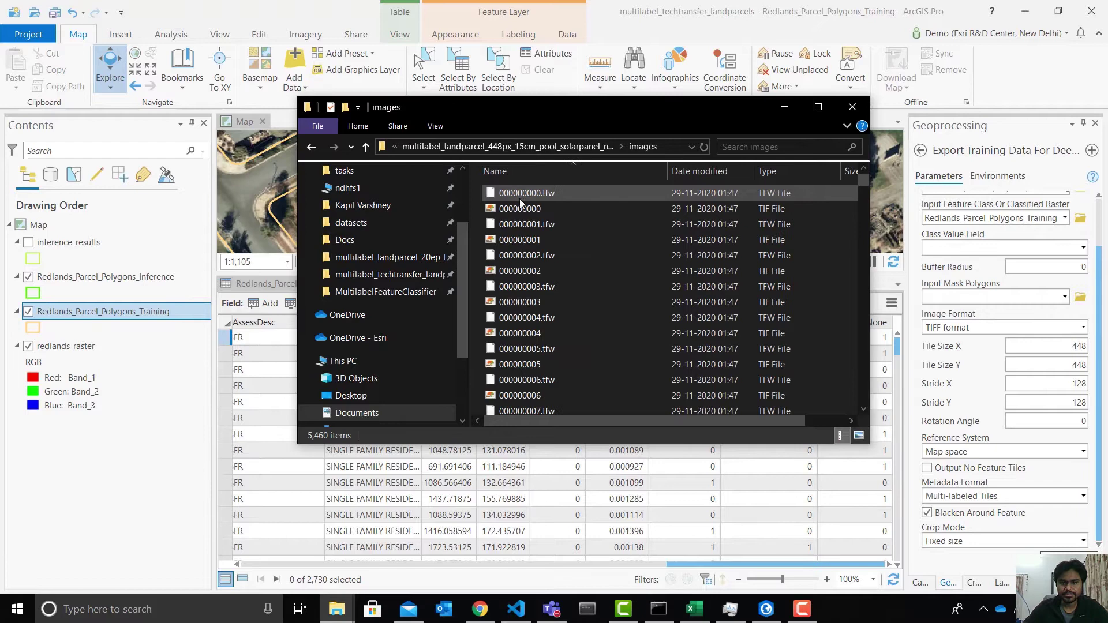
click(511, 208)
double_click(510, 208)
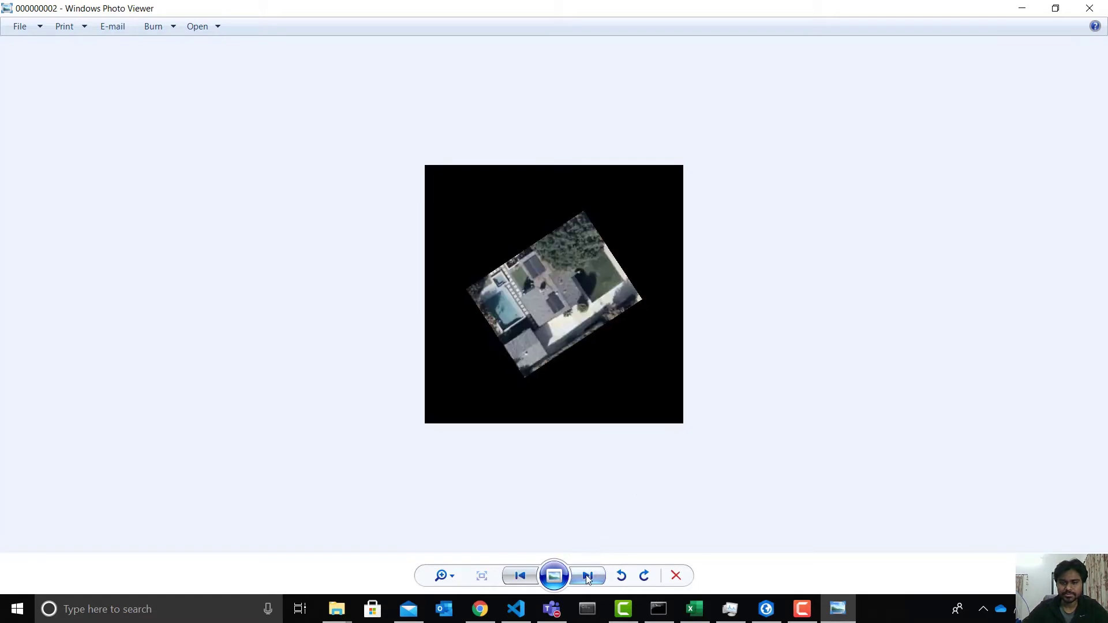
click(587, 576)
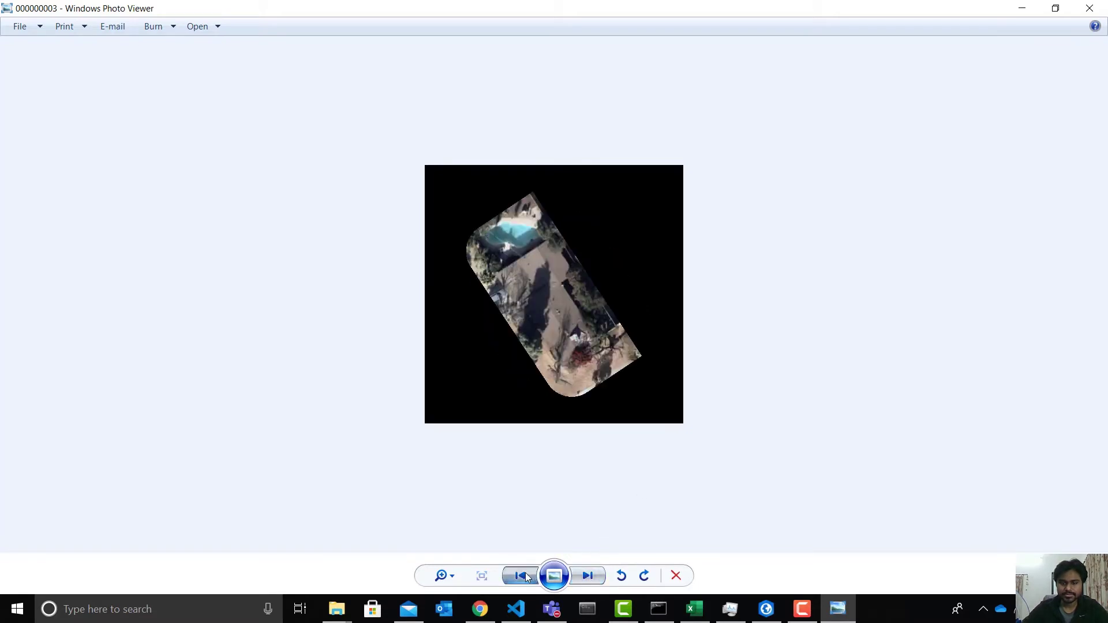
- Step forward and back through exported tiles 000000000–000000003 in Photo Viewer
click(522, 574)
click(600, 576)
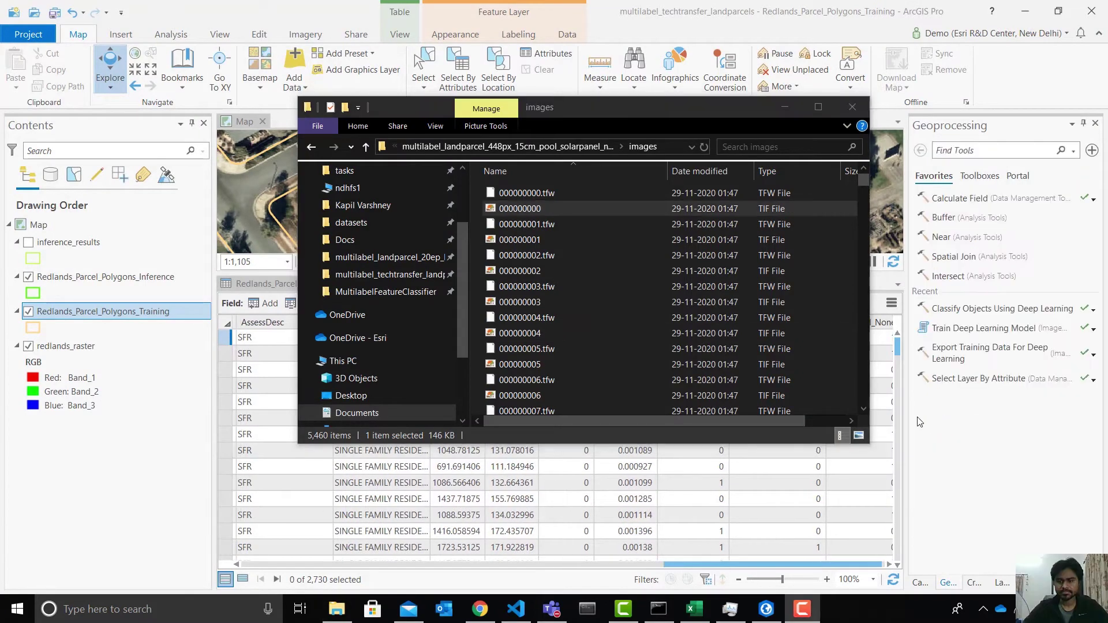
- Open Train Deep Learning Model with the exported 448px folder as input and output model multilabel_landparcel
click(791, 109)
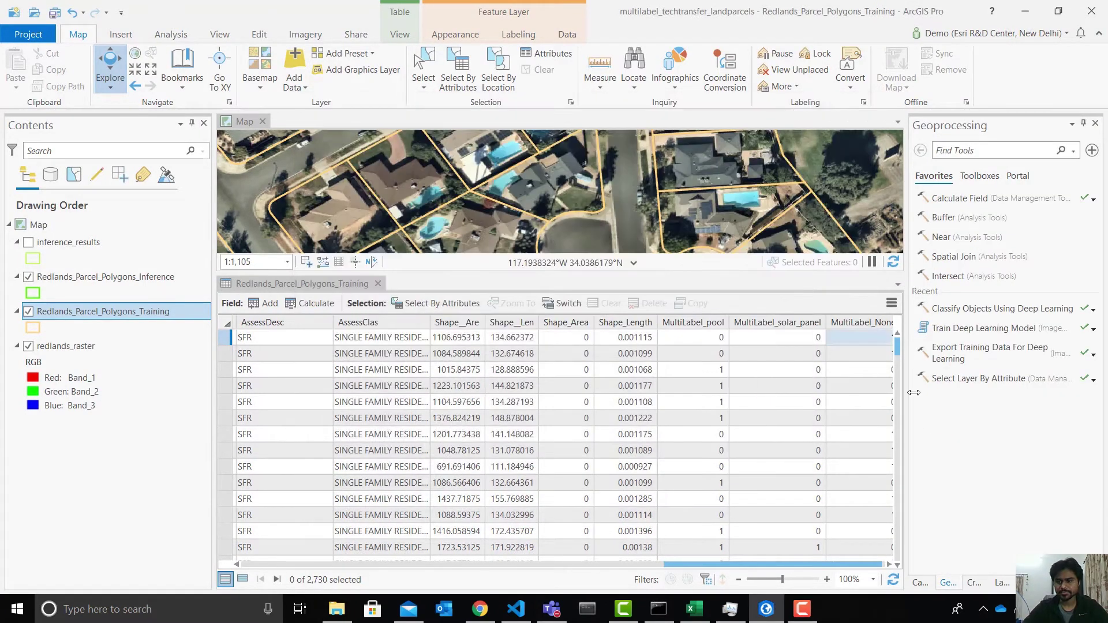
click(977, 327)
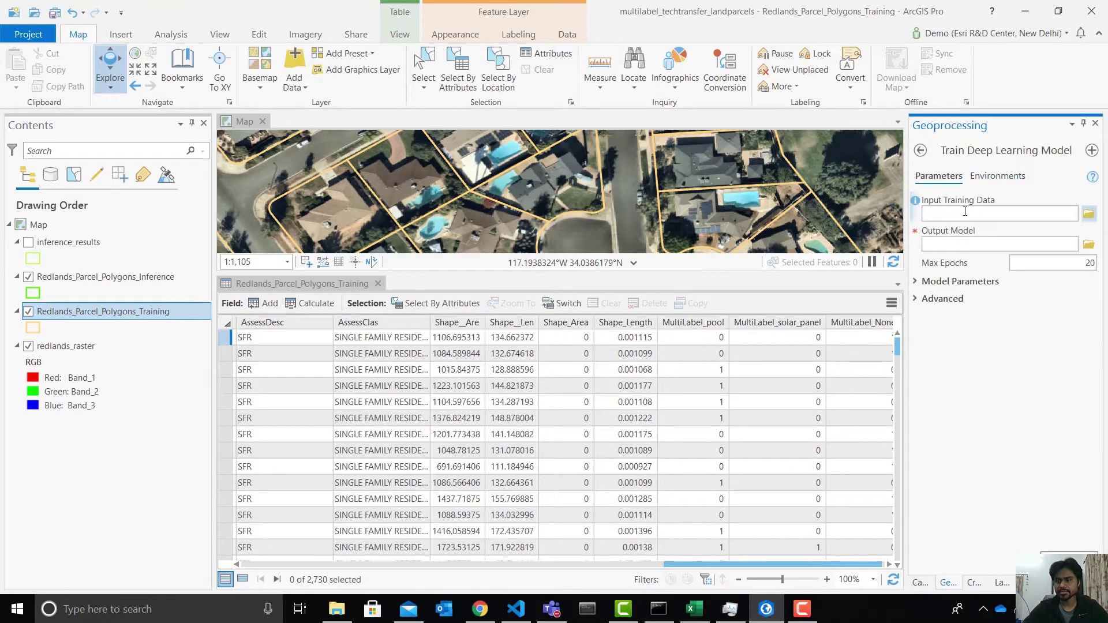
click(1089, 213)
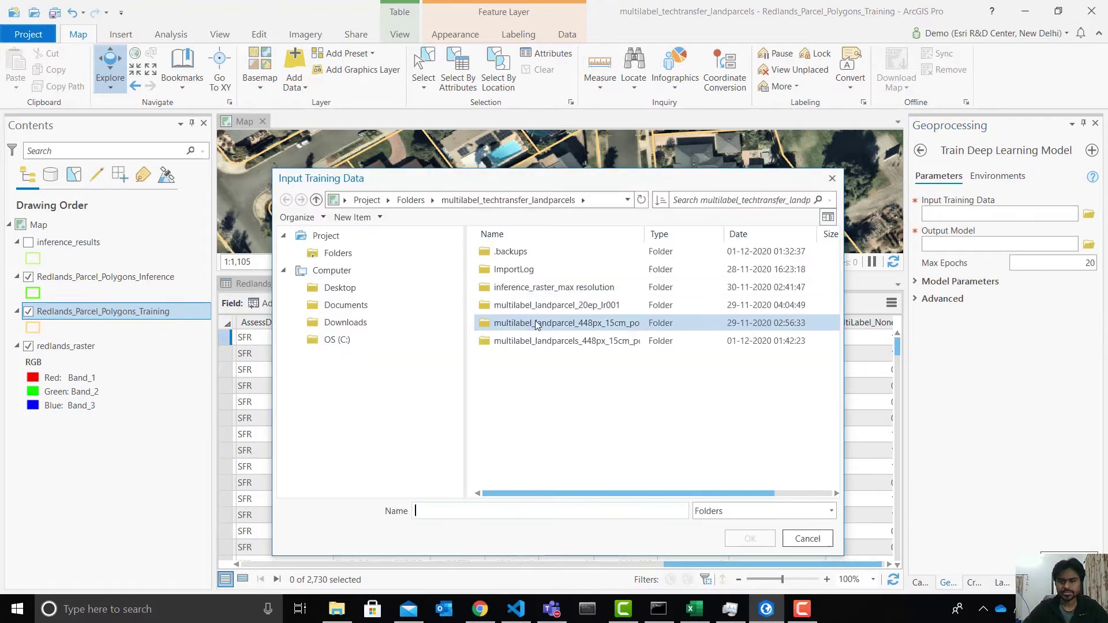
click(539, 323)
click(749, 539)
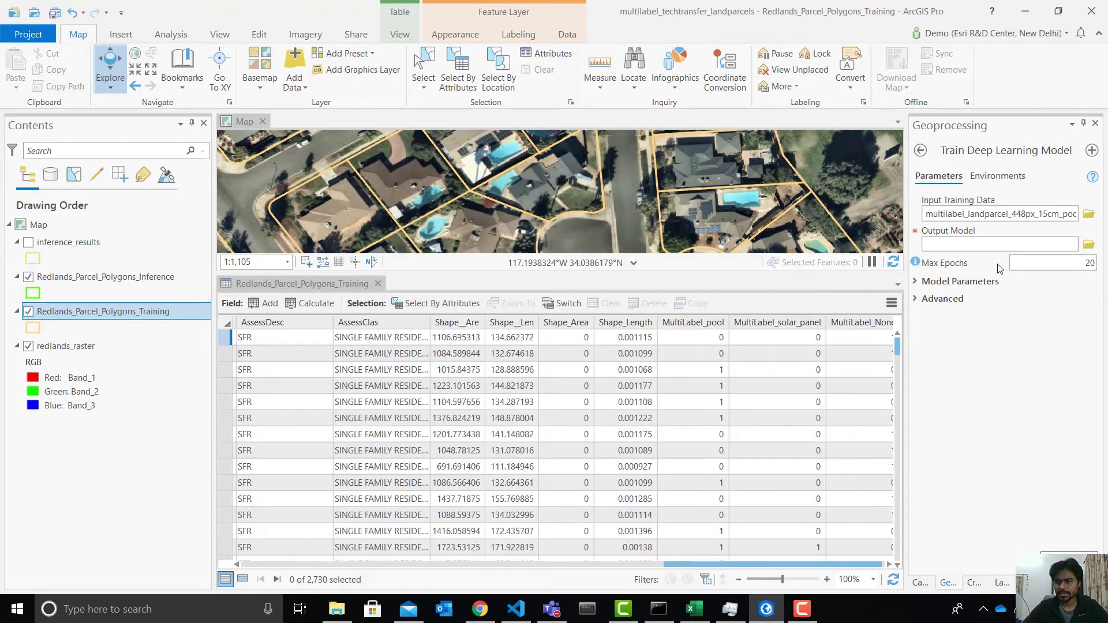
click(949, 243)
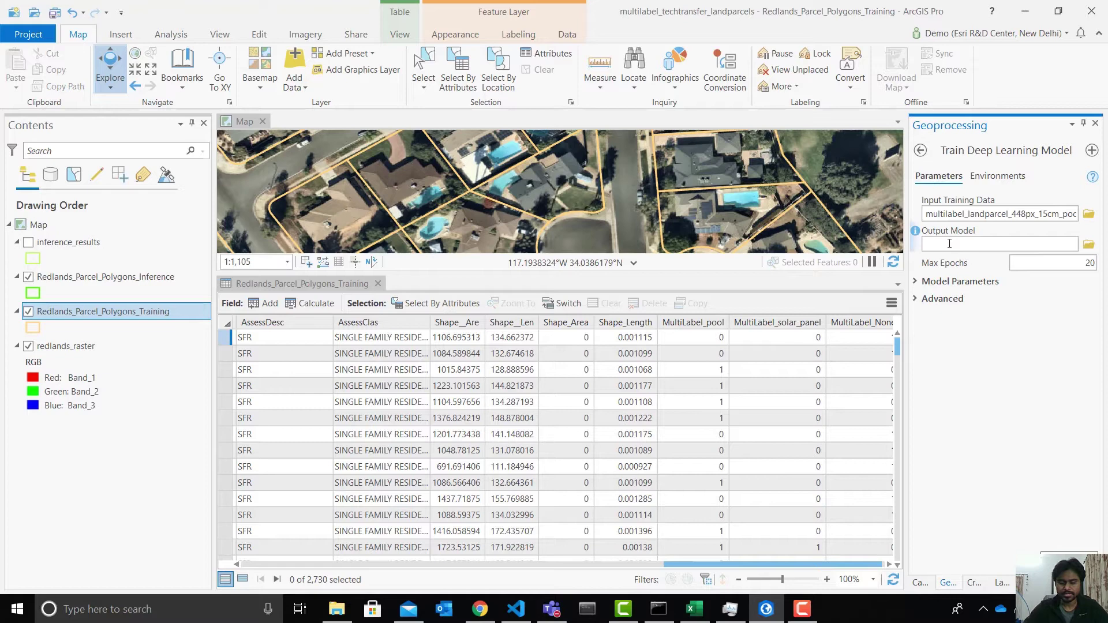
text(multilabel_landparcel)
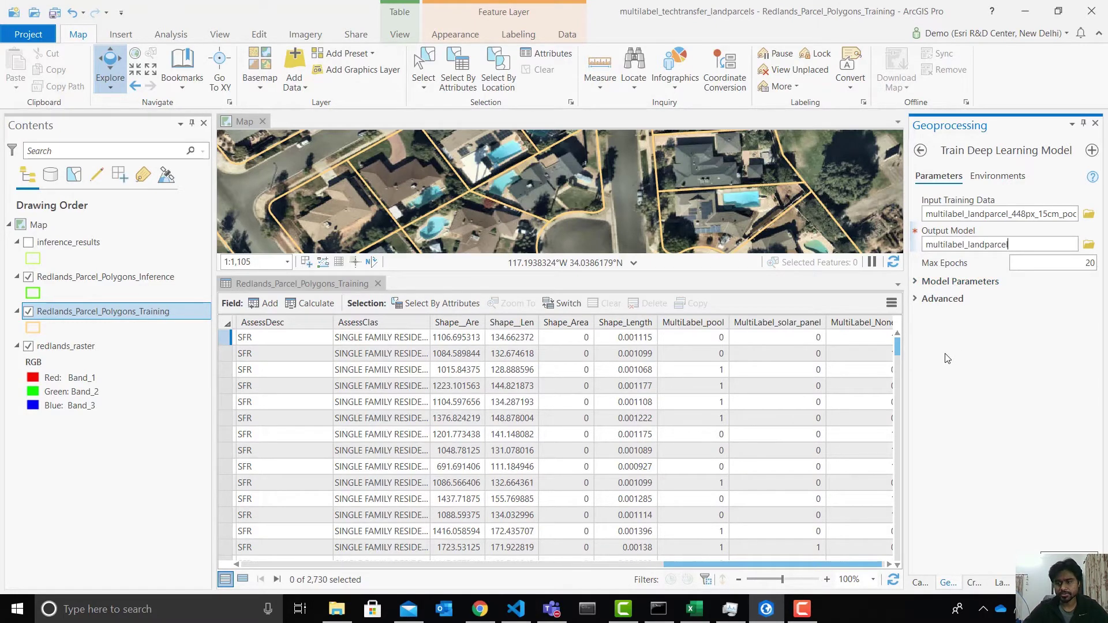
- Set batch size to 16 and keep ResNet-34 as the backbone under Advanced
click(917, 287)
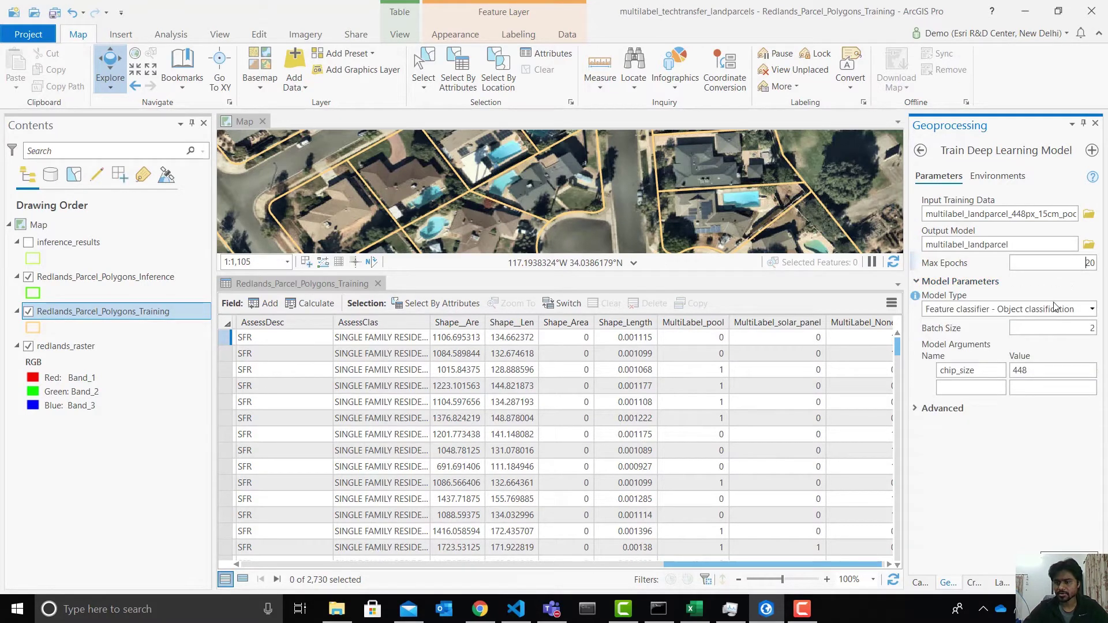
double_click(1095, 329)
text(16)
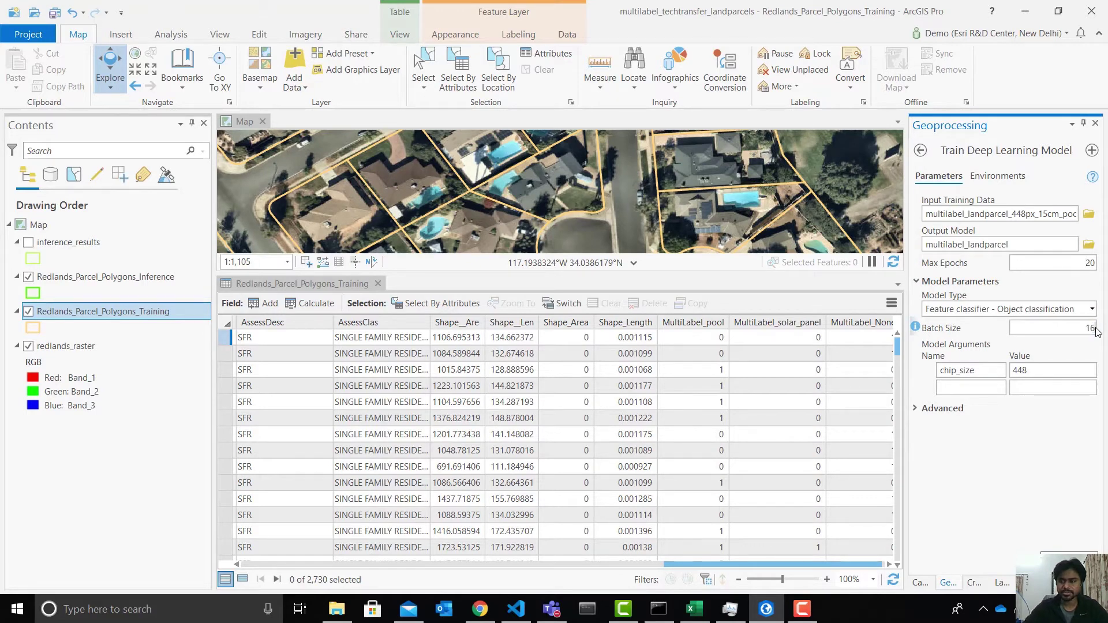
click(914, 408)
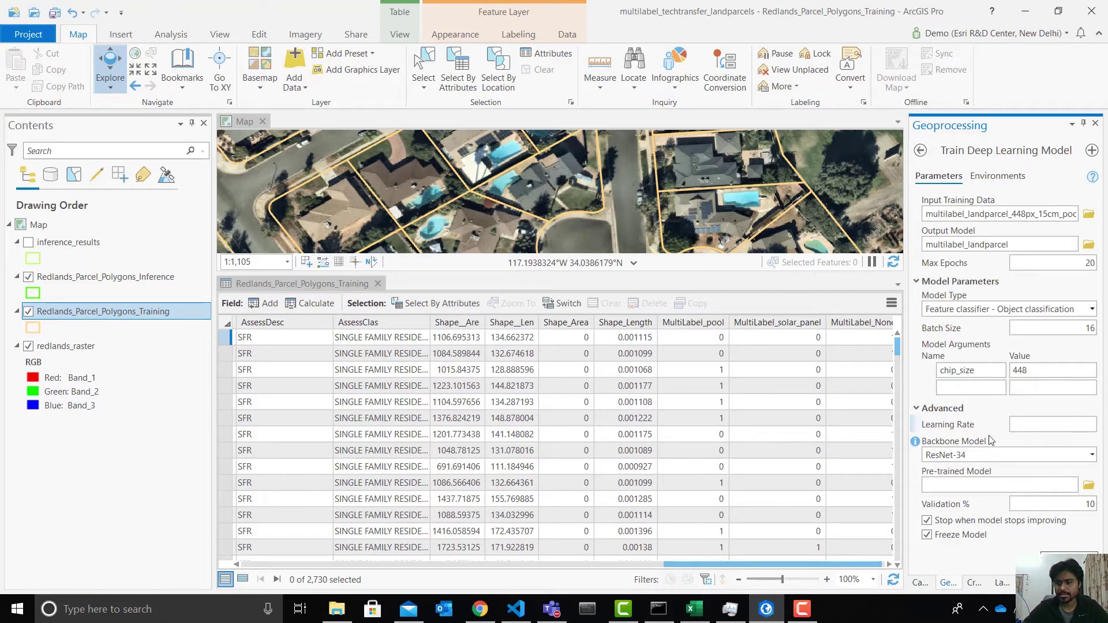
click(1092, 456)
click(1092, 456)
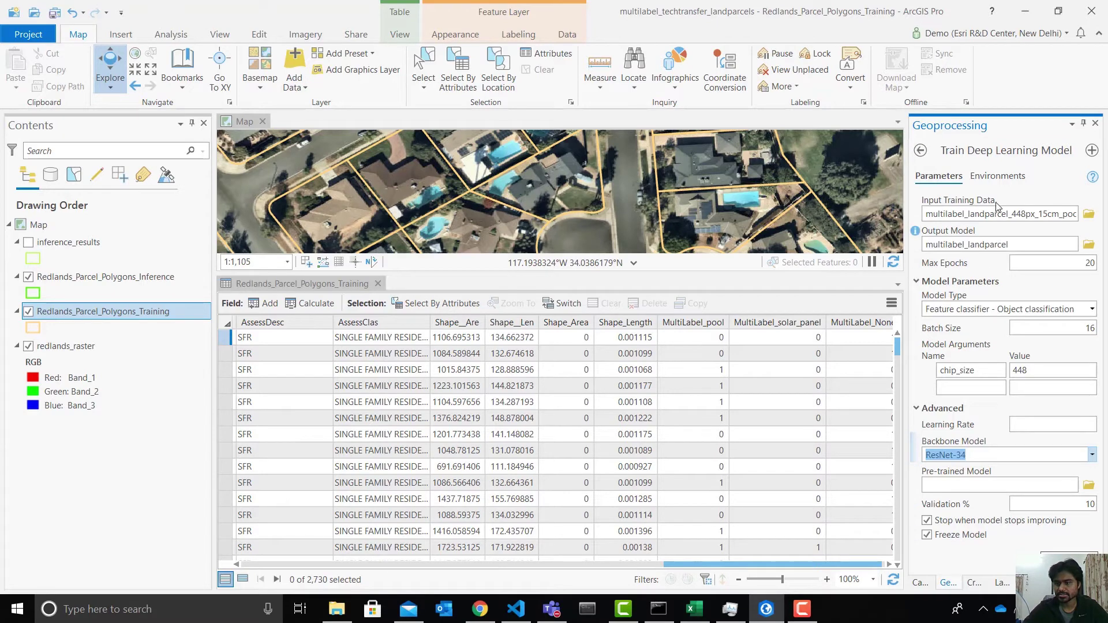
- Set the training tool's Processor Type environment to GPU
click(982, 176)
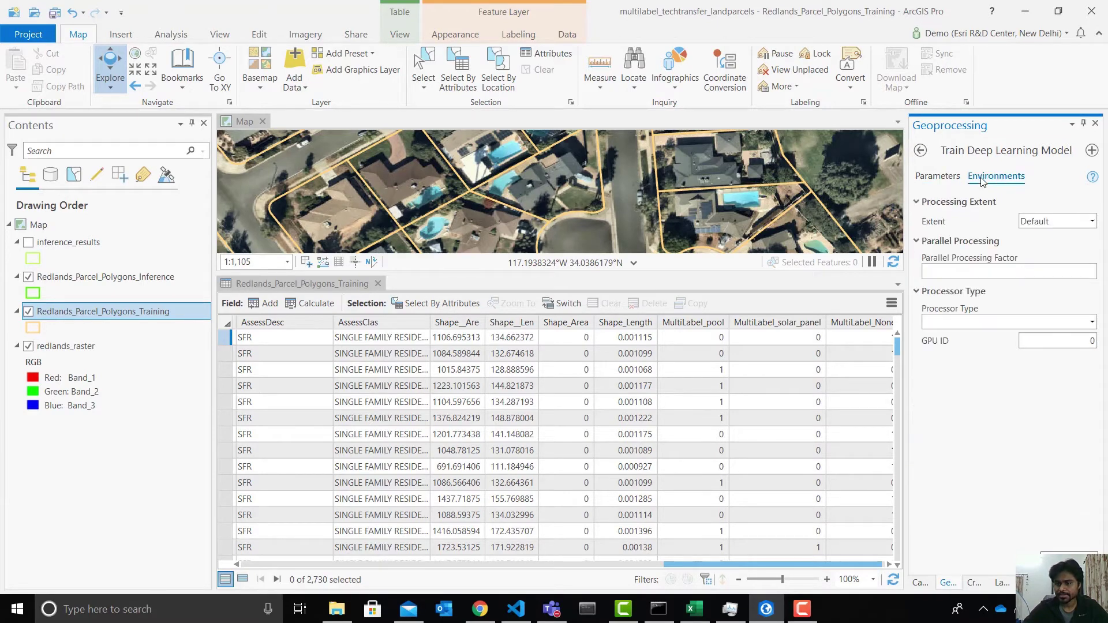
click(1091, 324)
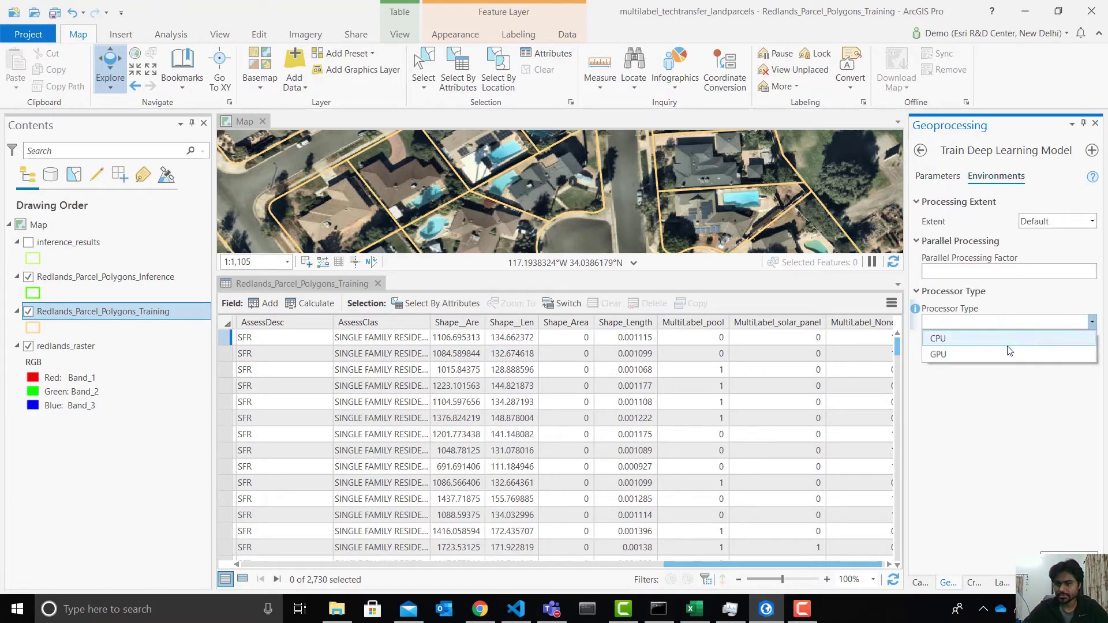
click(971, 355)
click(976, 403)
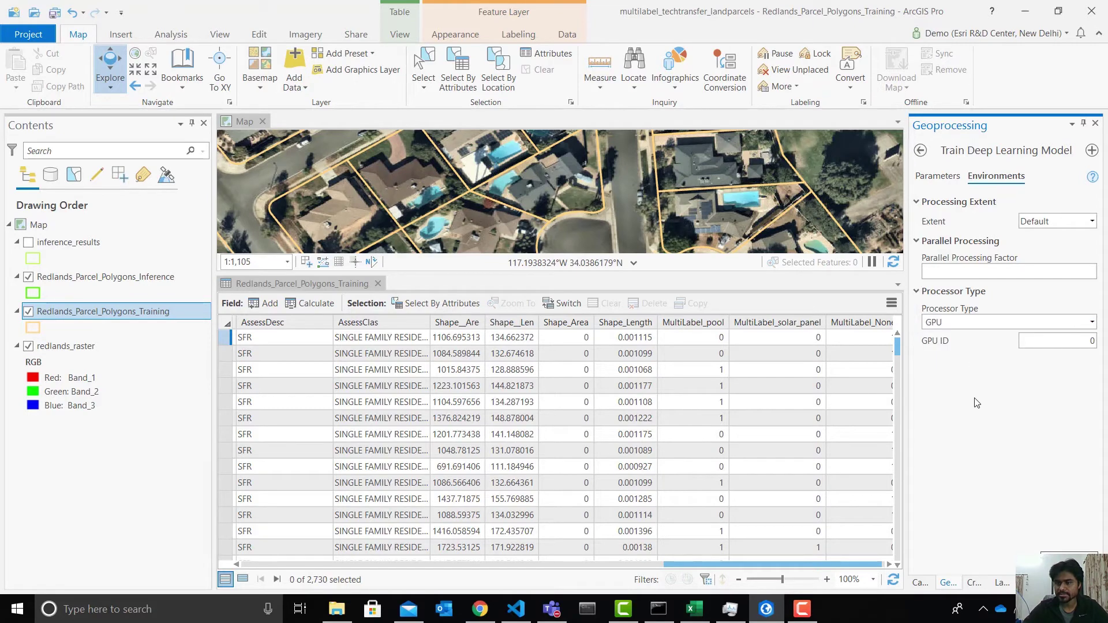
click(937, 176)
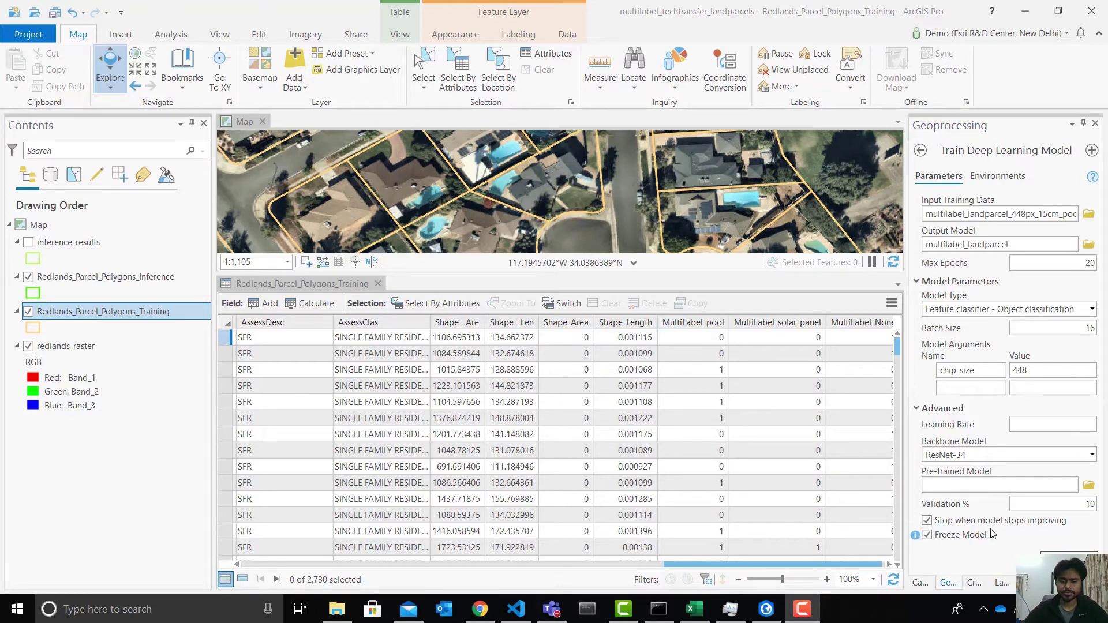
- Check the multilabel_landparcel_20ep_lr001 model folder in Explorer, then return to the tool list
click(339, 612)
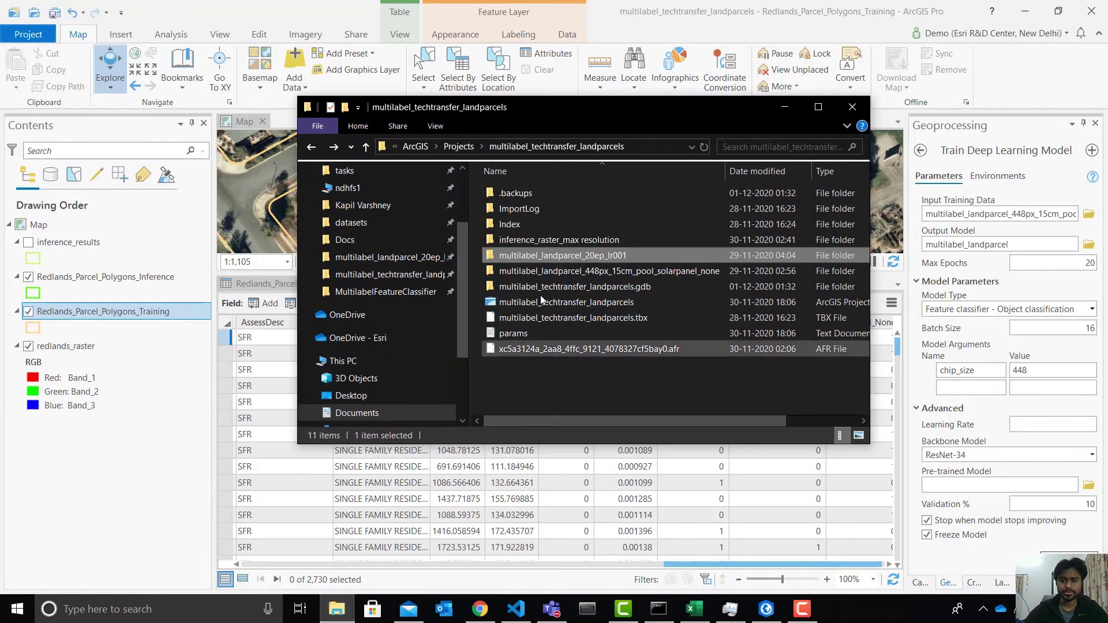
double_click(571, 255)
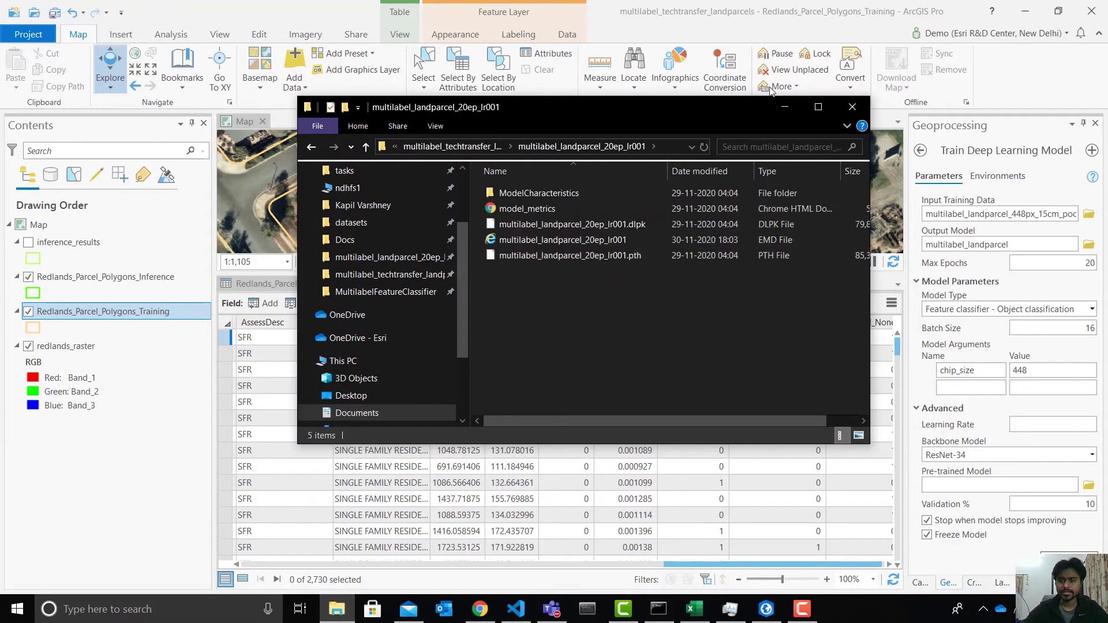
click(785, 107)
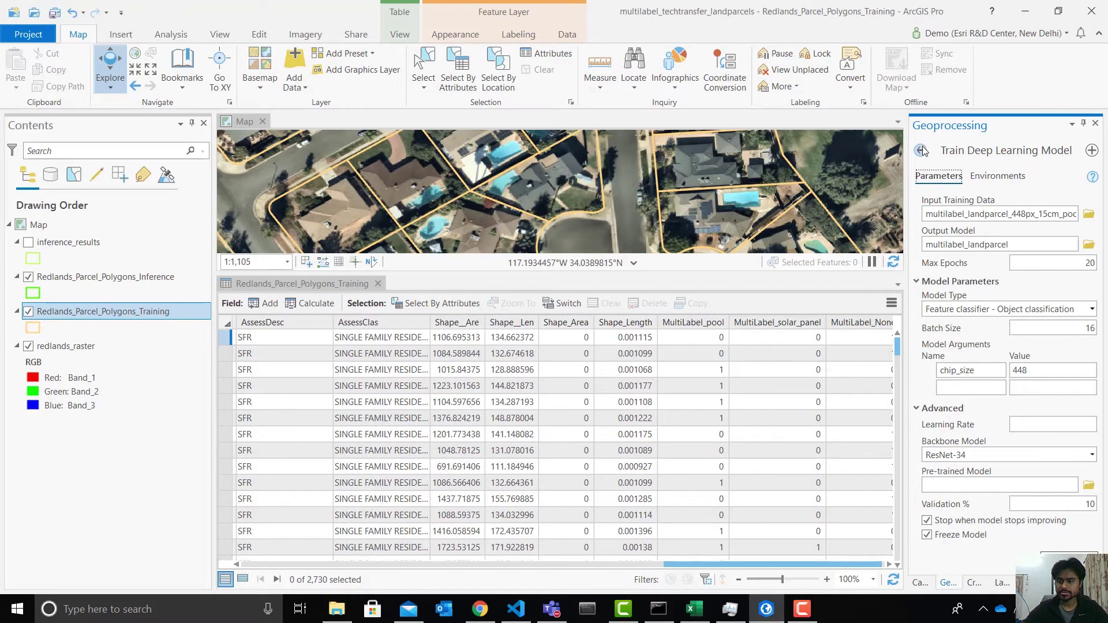
click(921, 150)
- Open Classify Objects Using Deep Learning with redlands_raster, the Inference parcels and output inference_results
click(958, 308)
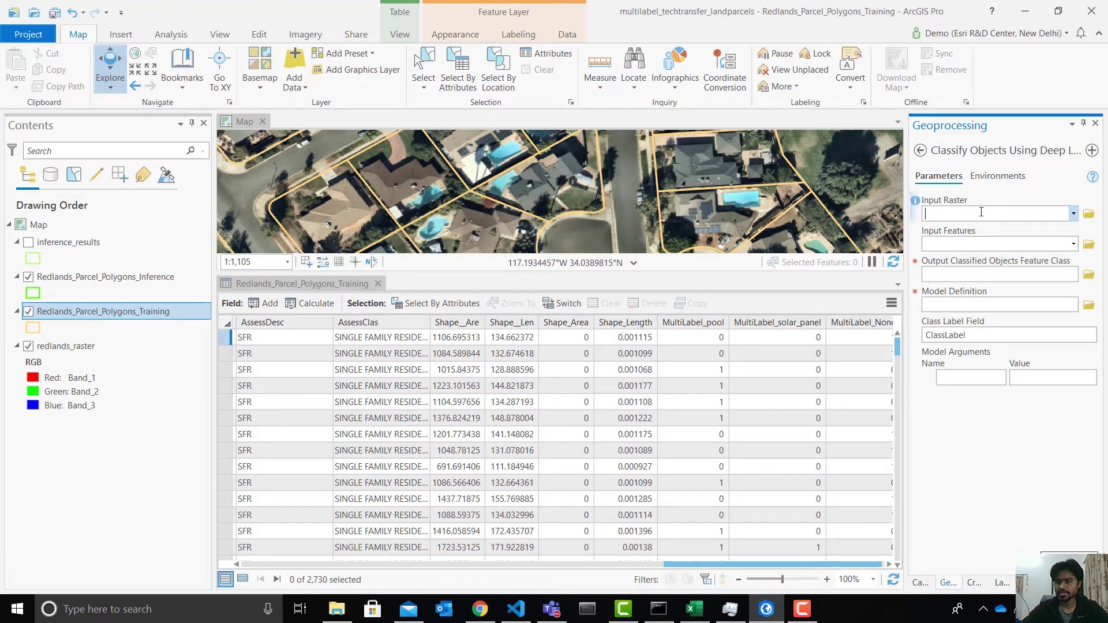
click(1073, 216)
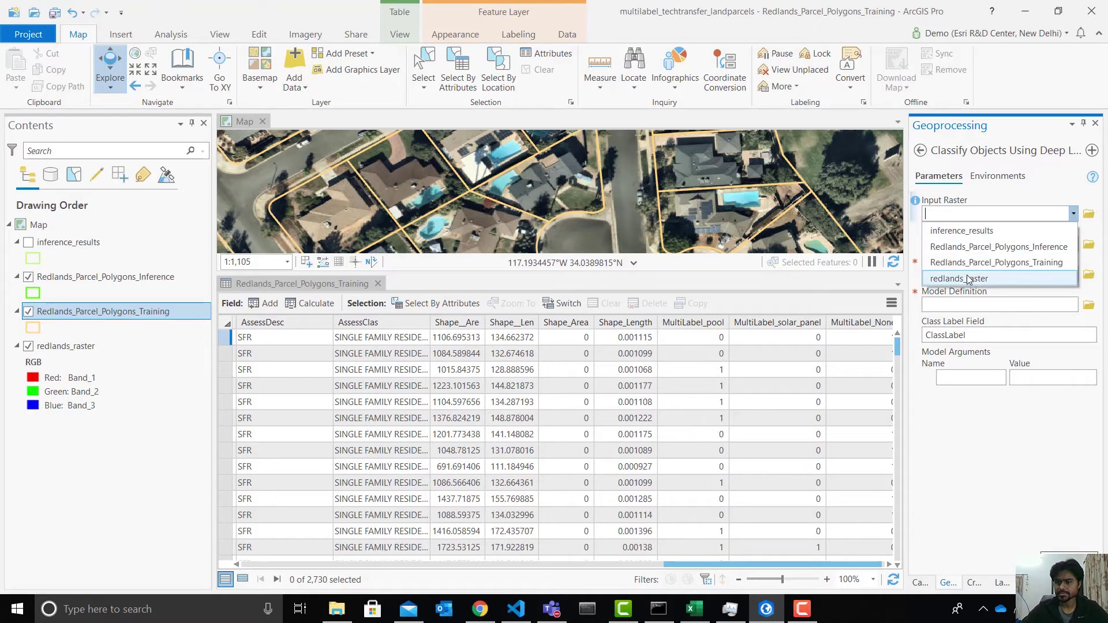
click(975, 279)
click(1073, 245)
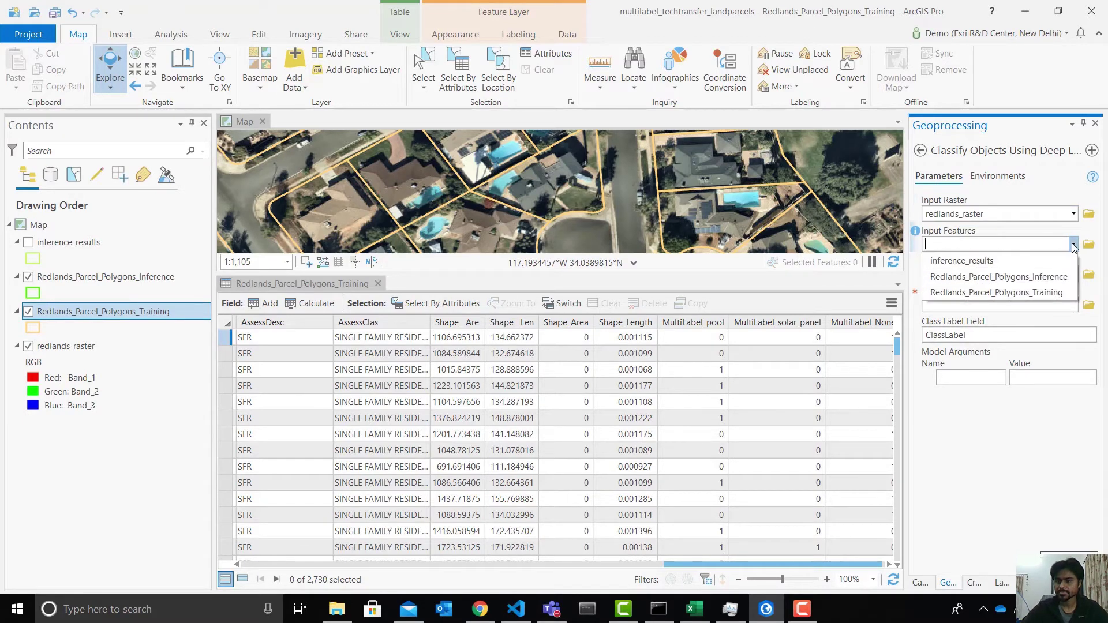
click(1013, 279)
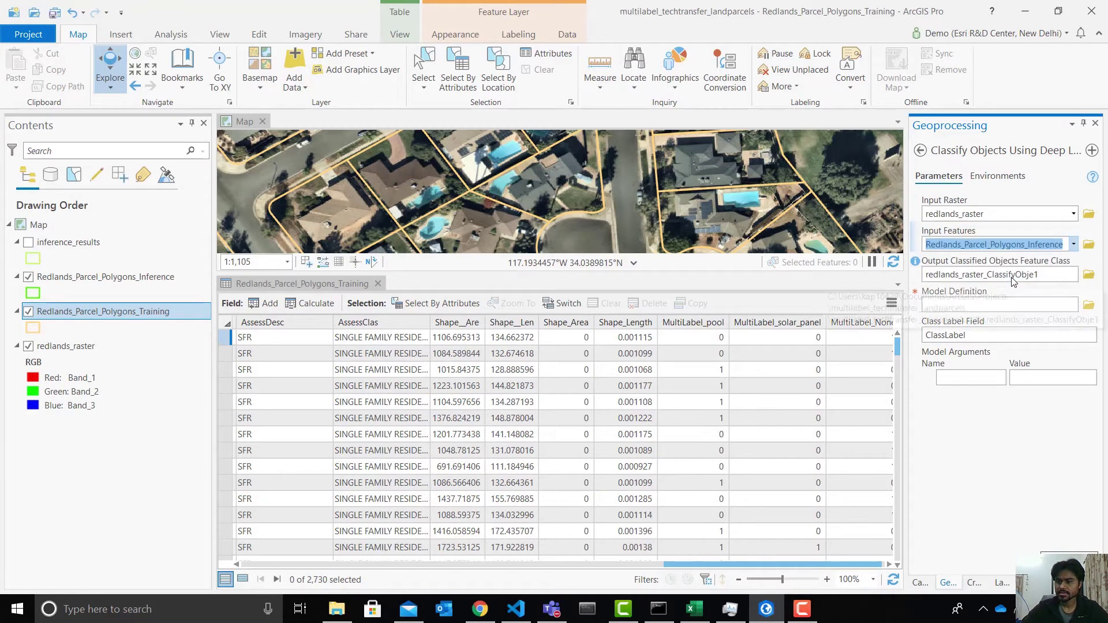
drag(1074, 276, 975, 275)
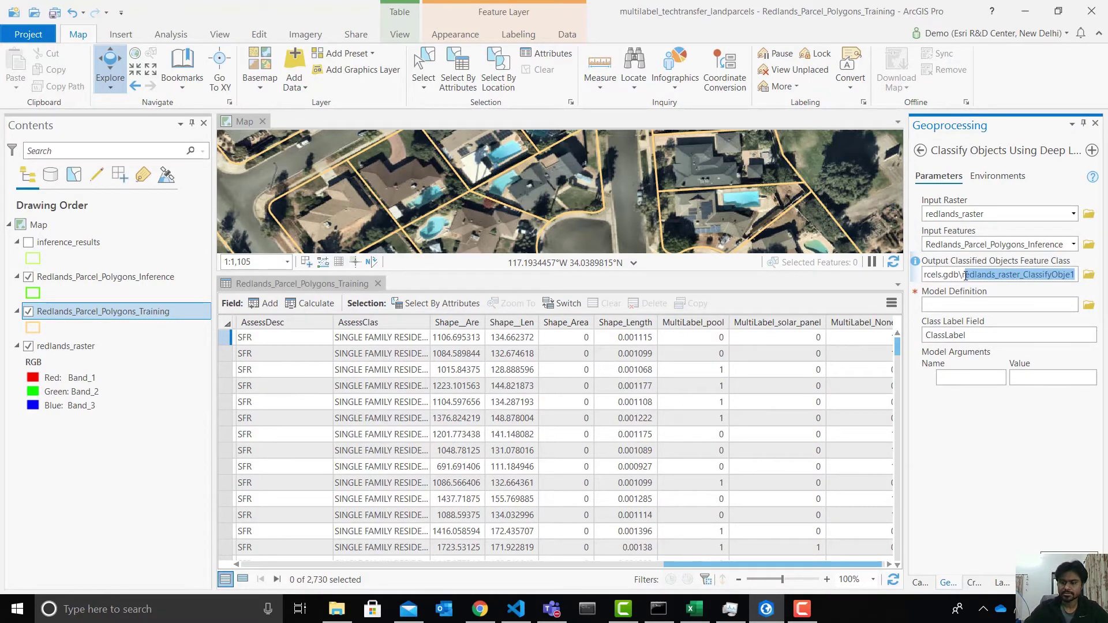
key(BackSpace)
text(infere)
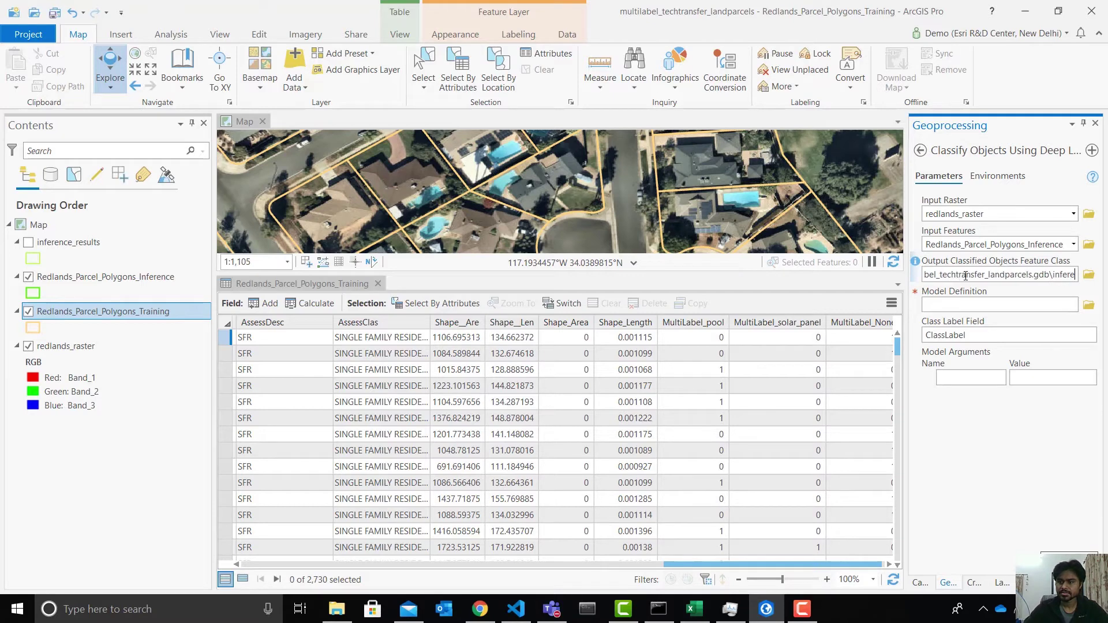
text(nce_results)
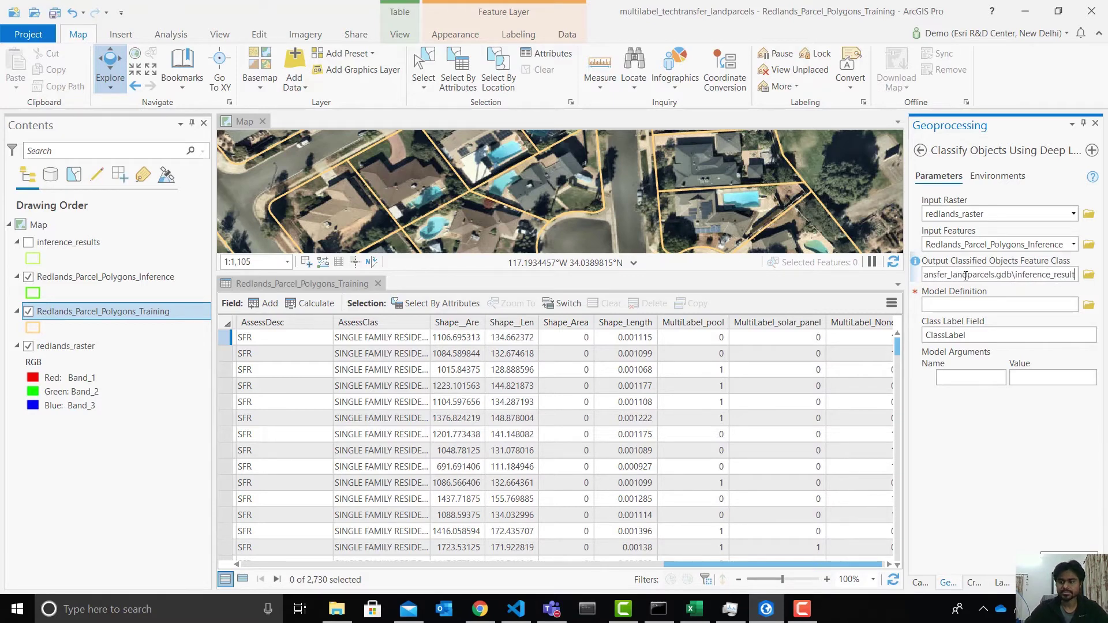
- Load the multilabel_landparcel_20ep_lr001.dlpk model definition and set batch_size to 16
click(1088, 307)
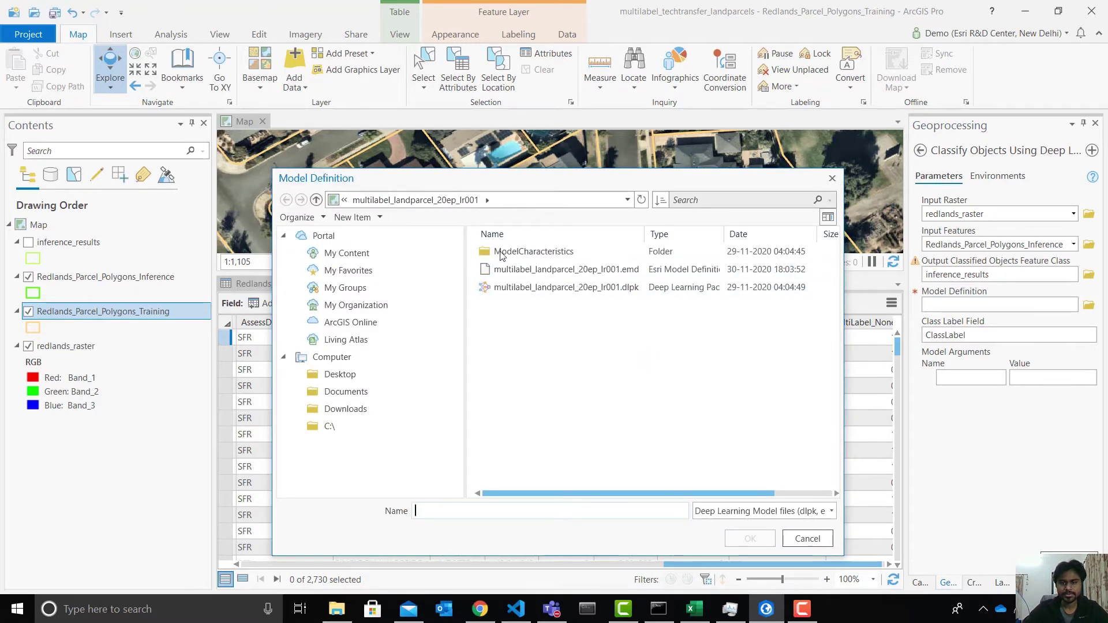
double_click(527, 288)
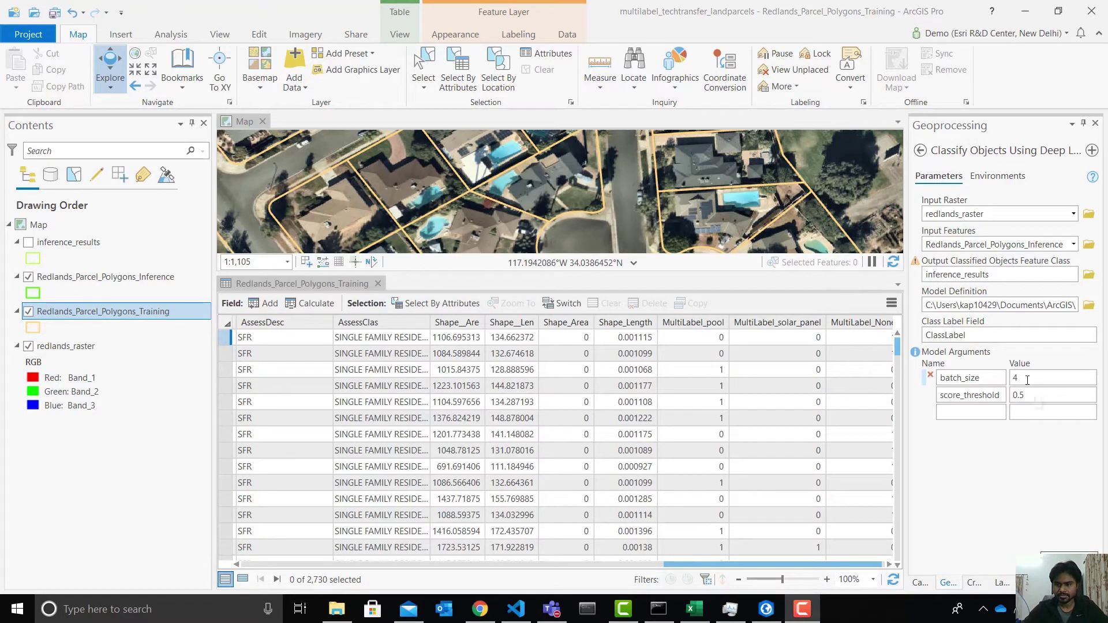
click(1015, 378)
text(16)
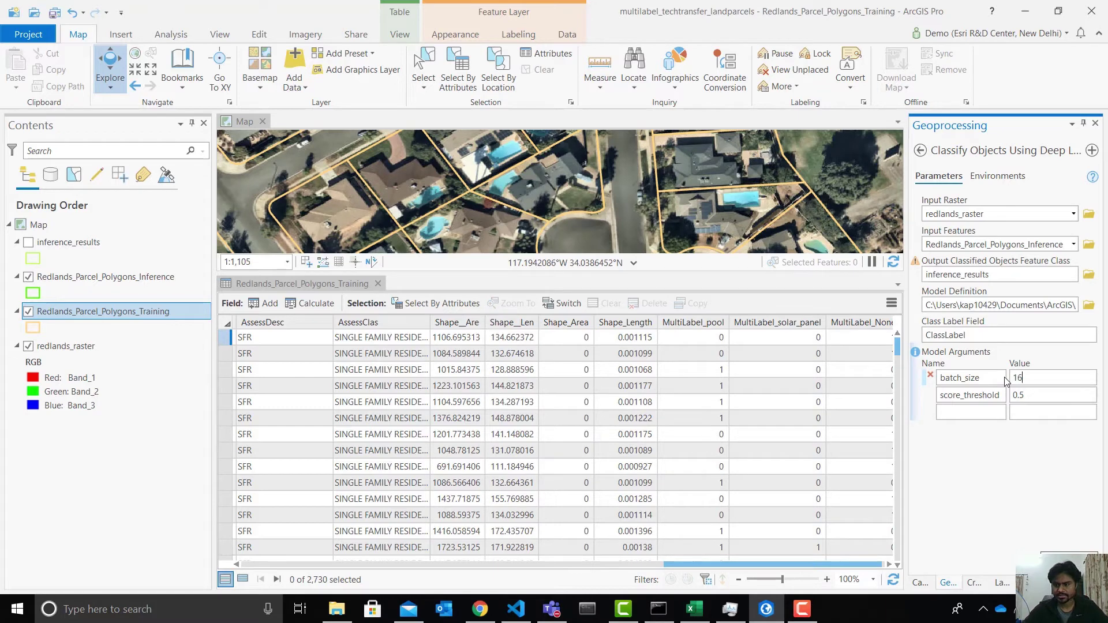
key(Return)
- Set the classification environments to cell size 0.15 and GPU processor, then return to Parameters
click(986, 177)
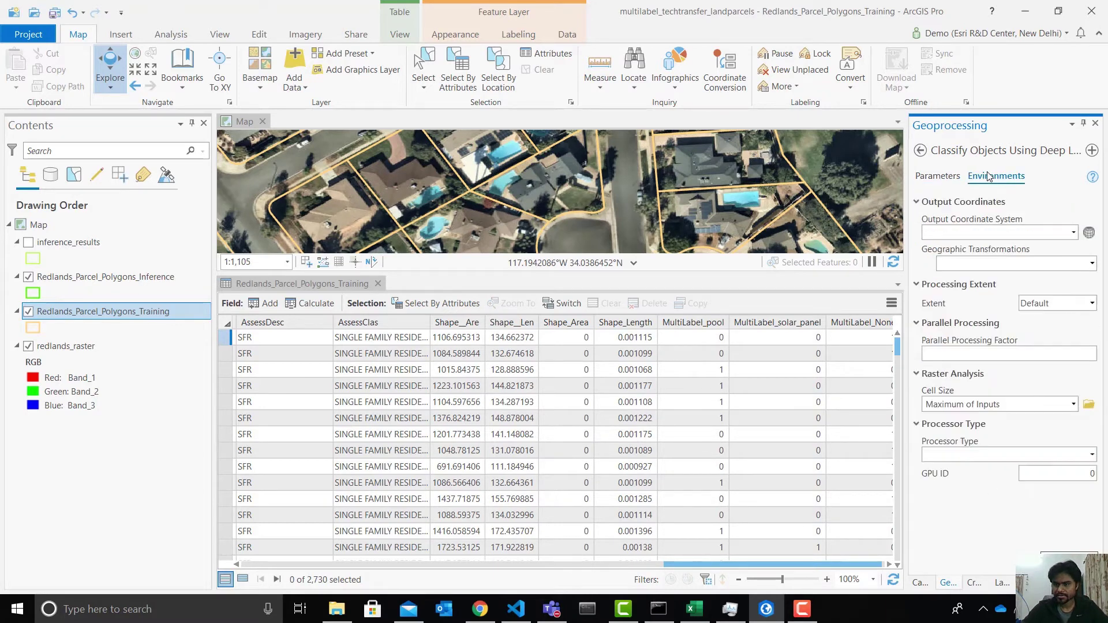
click(1014, 405)
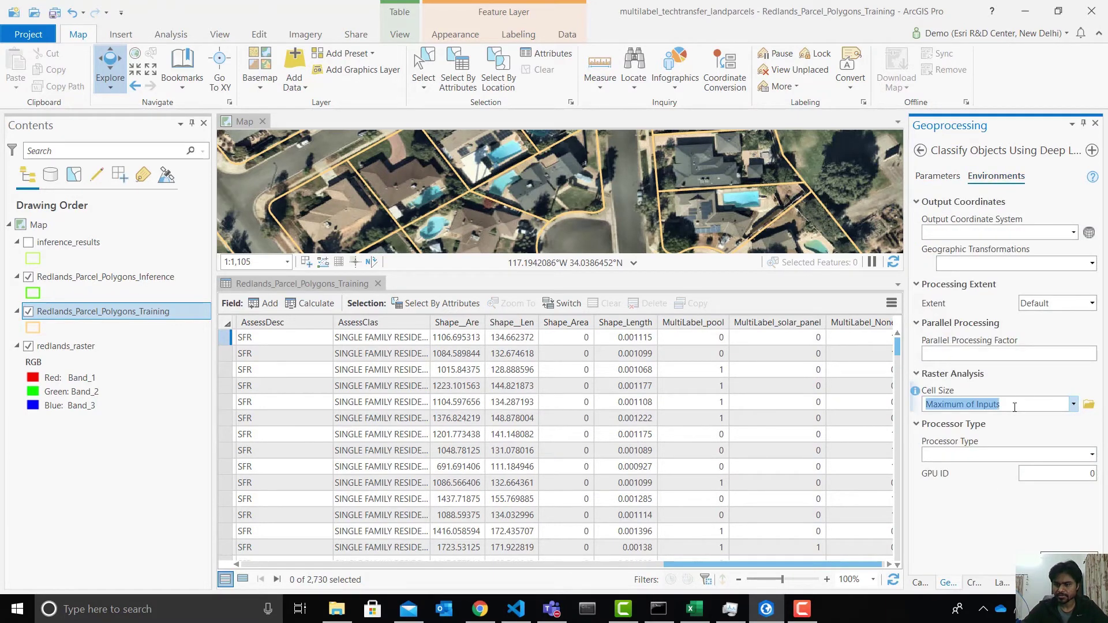
text(0.15)
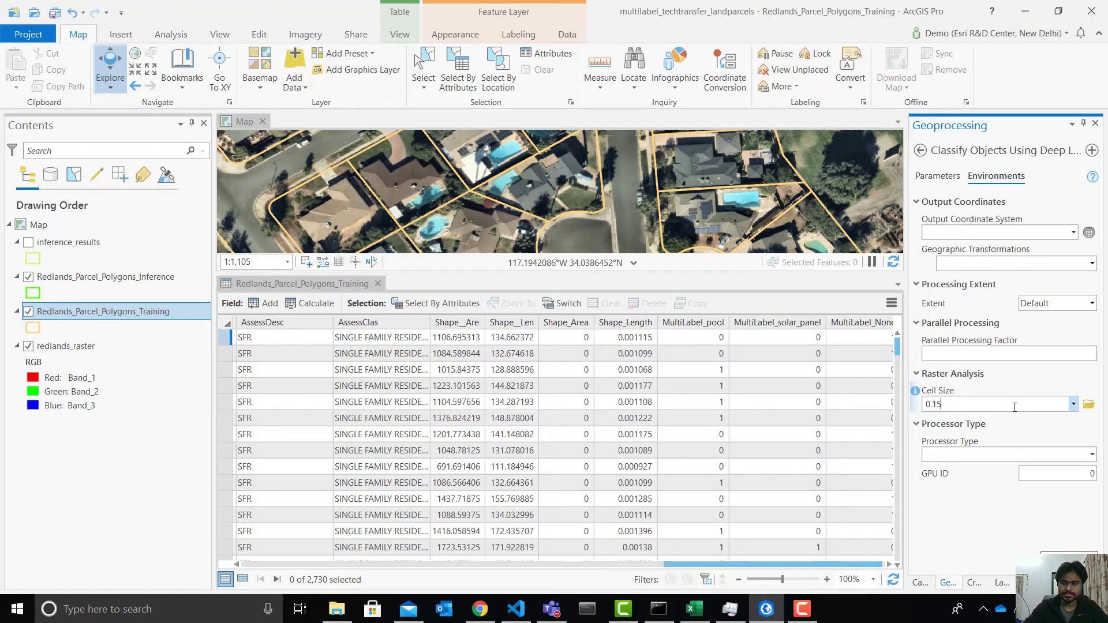
key(Return)
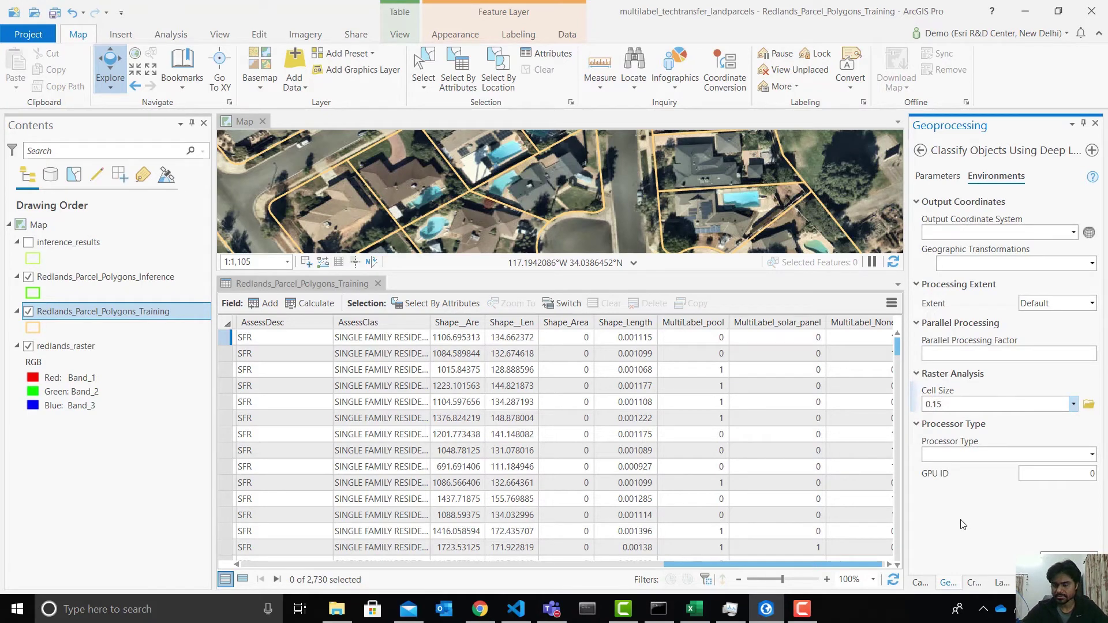
click(1093, 454)
click(943, 482)
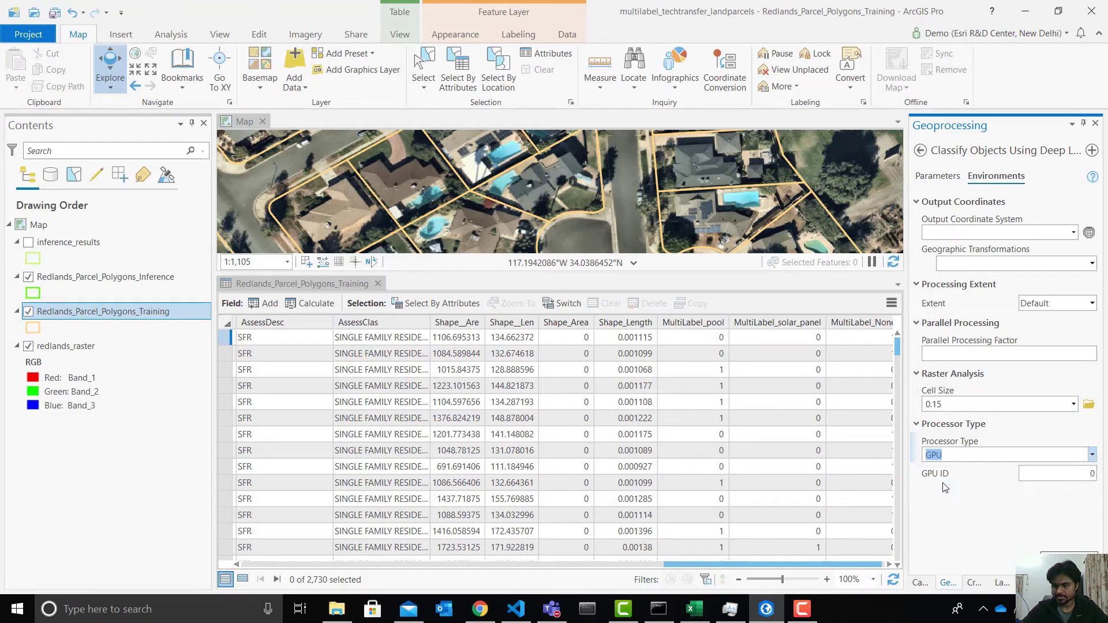
click(949, 514)
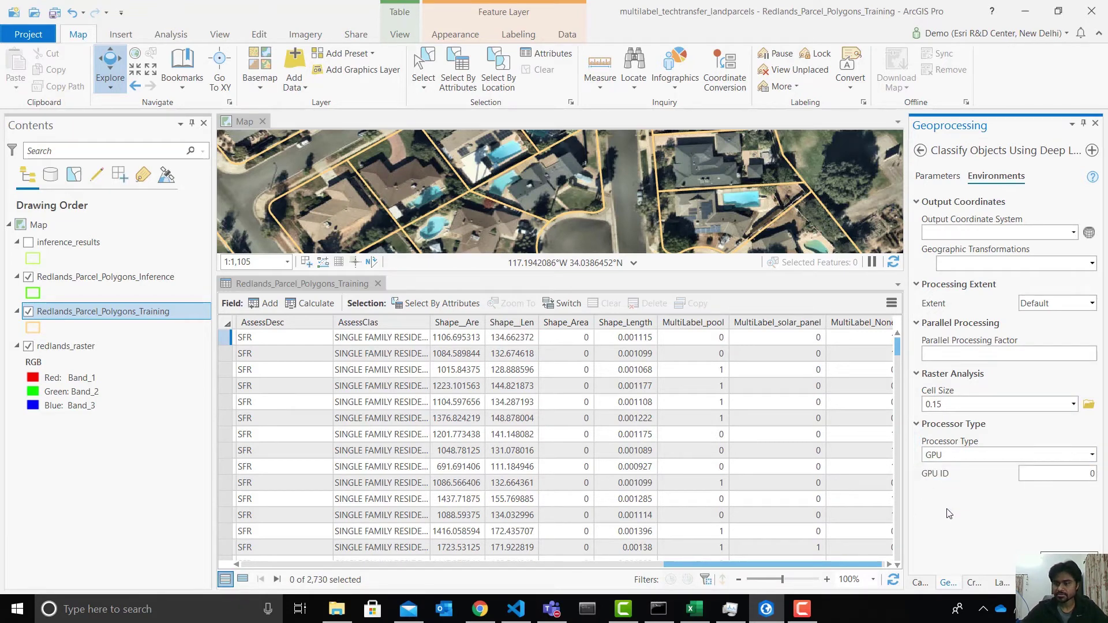
click(933, 179)
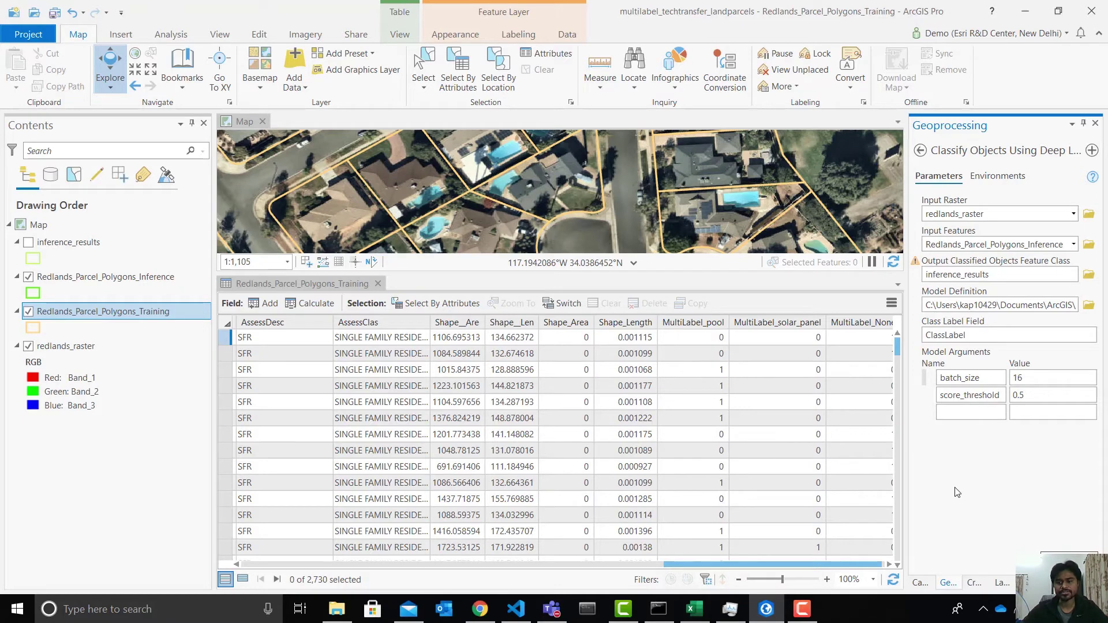
- Zoom to Redlands_Parcel_Polygons_Inference, close the training attribute table, then zoom into a few blocks
right_click(78, 284)
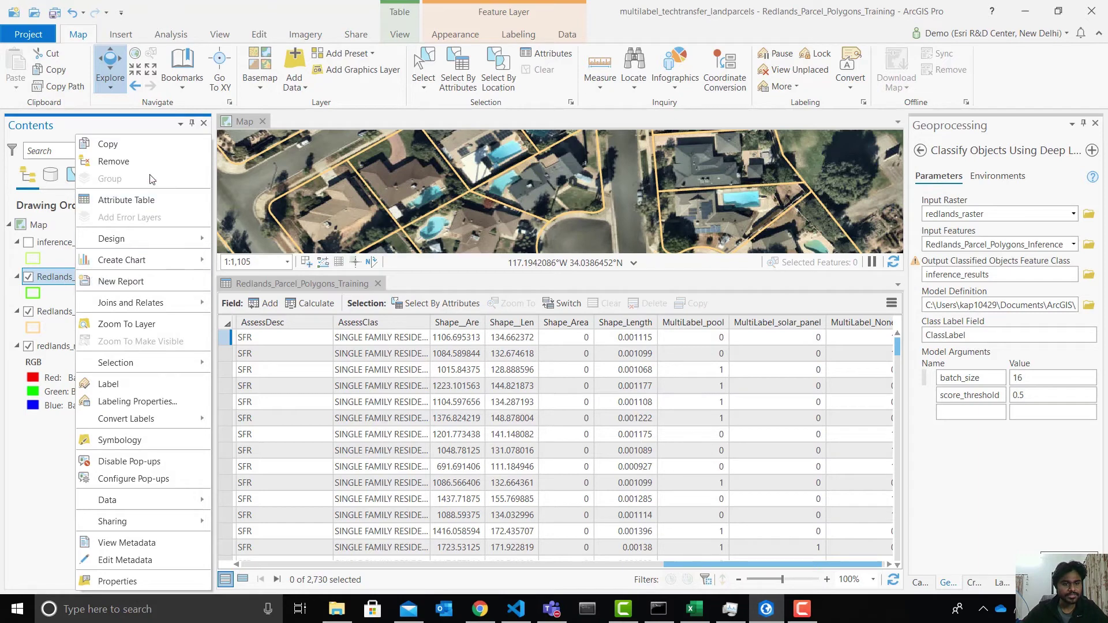
click(148, 327)
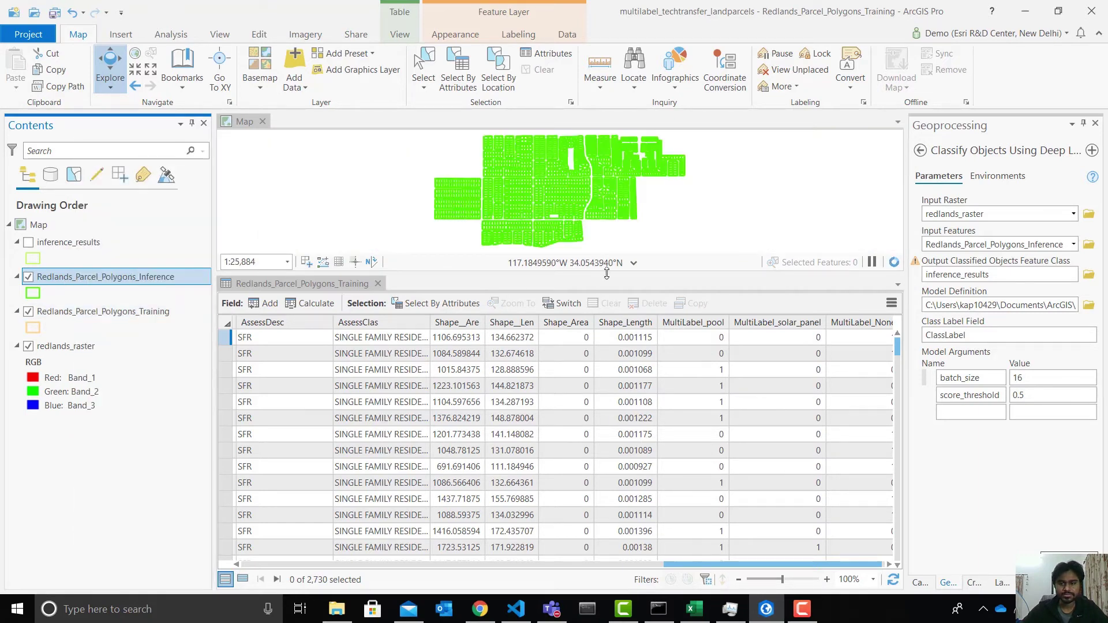
click(377, 283)
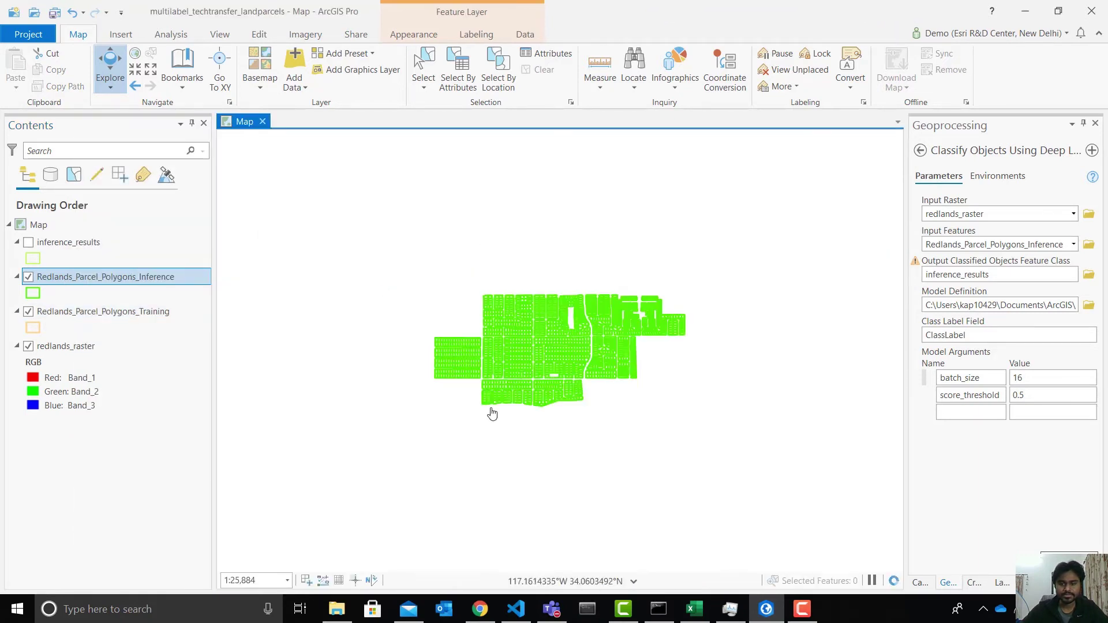
scroll(491, 377, up, 3)
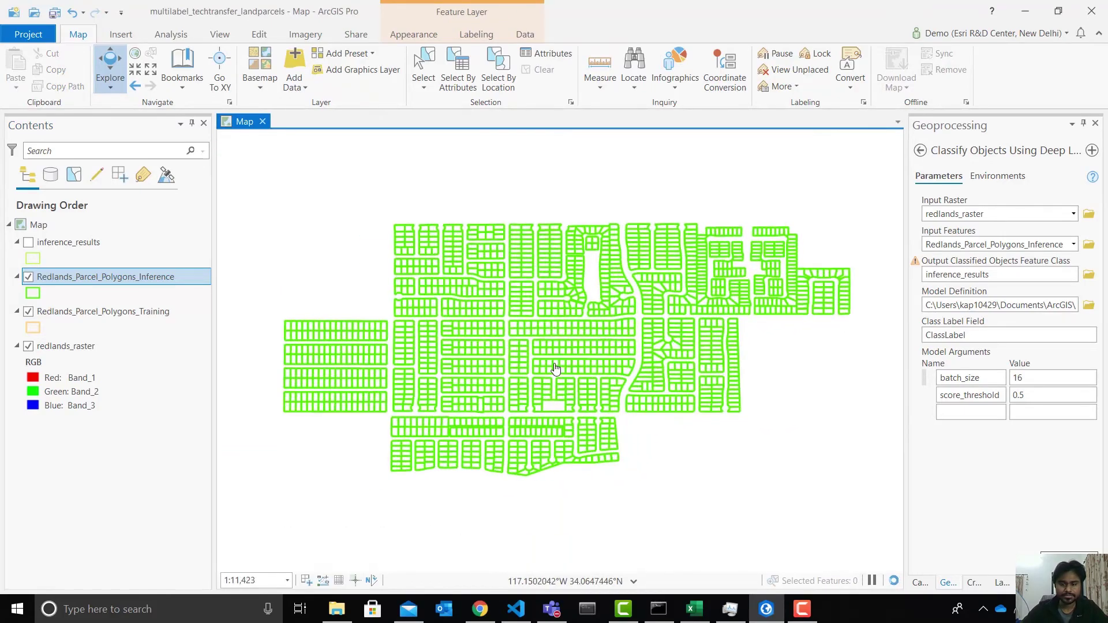
scroll(584, 354, up, 6)
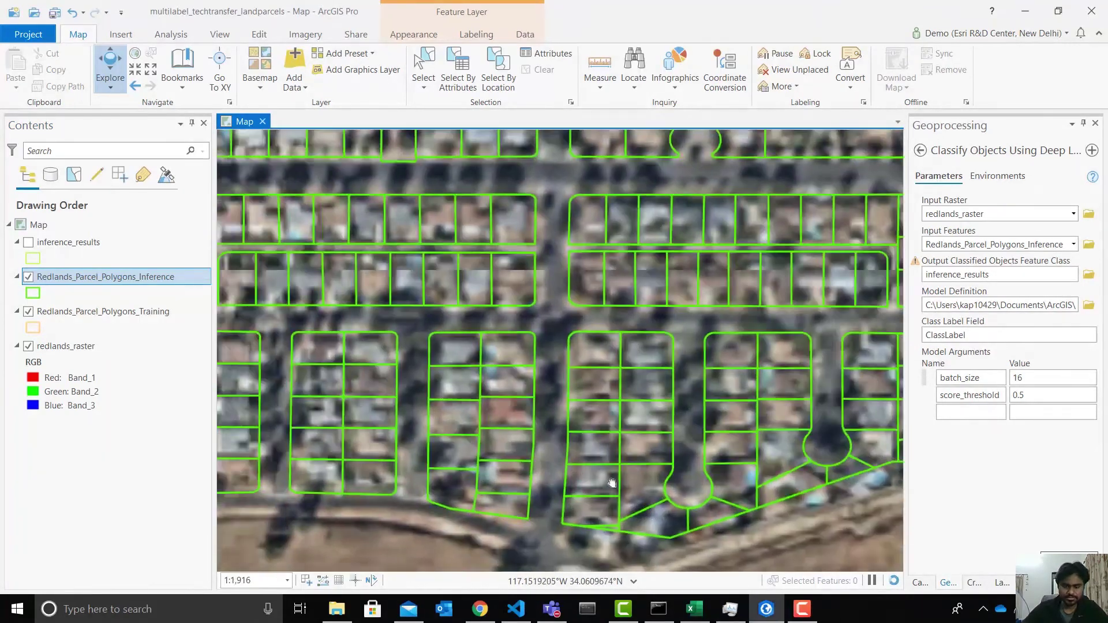
scroll(594, 465, up, 2)
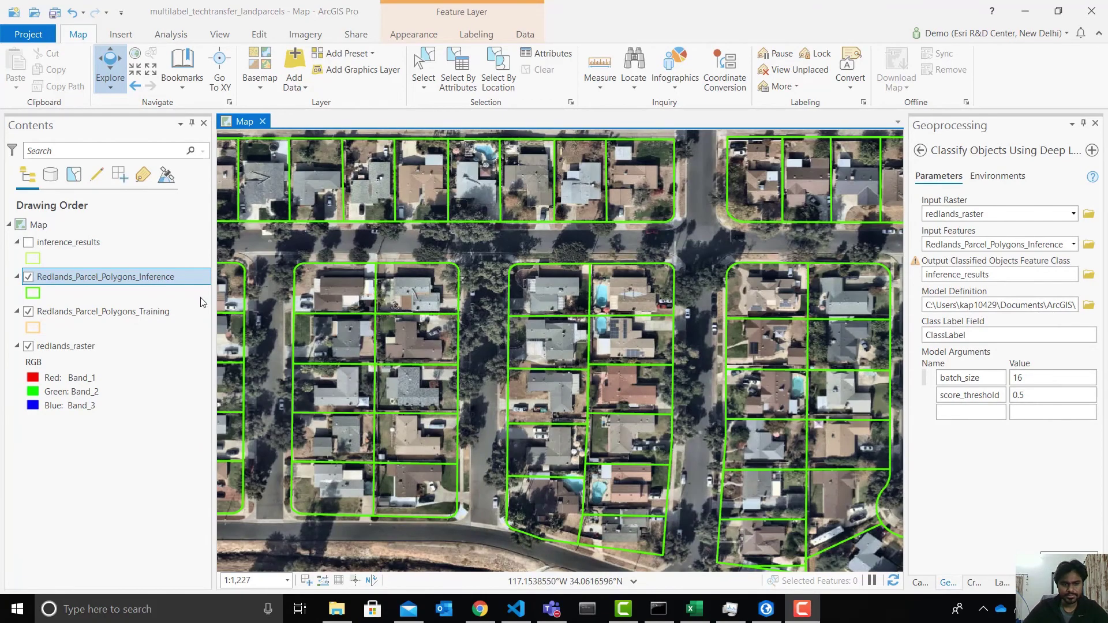
- Hide Redlands_Parcel_Polygons_Inference, show inference_results, and open the pop-up for pool parcel 72246
click(28, 277)
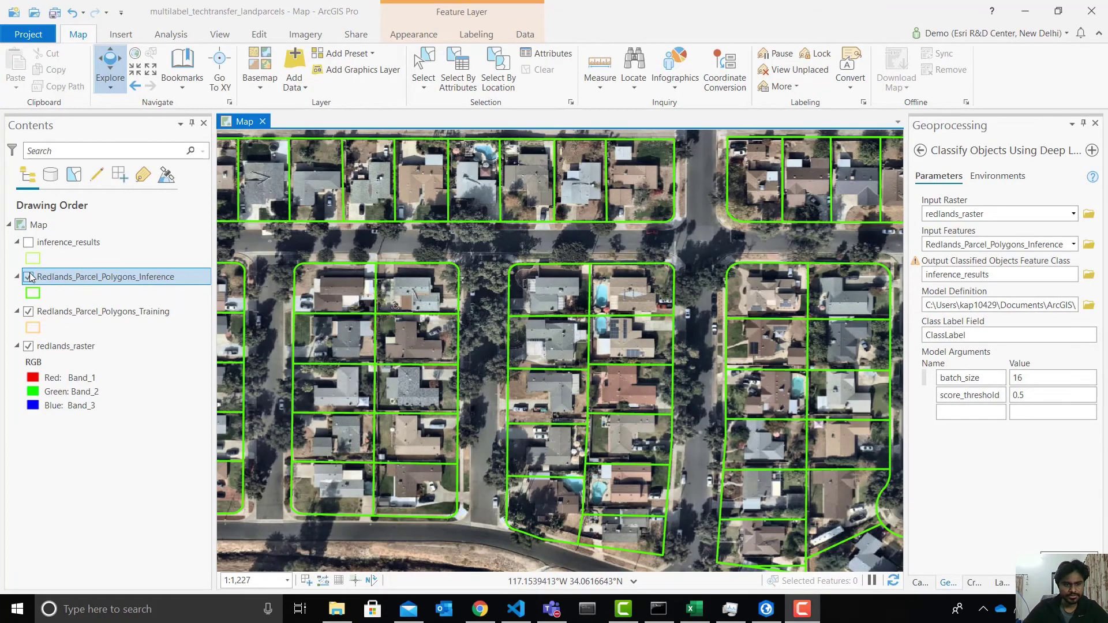
click(28, 242)
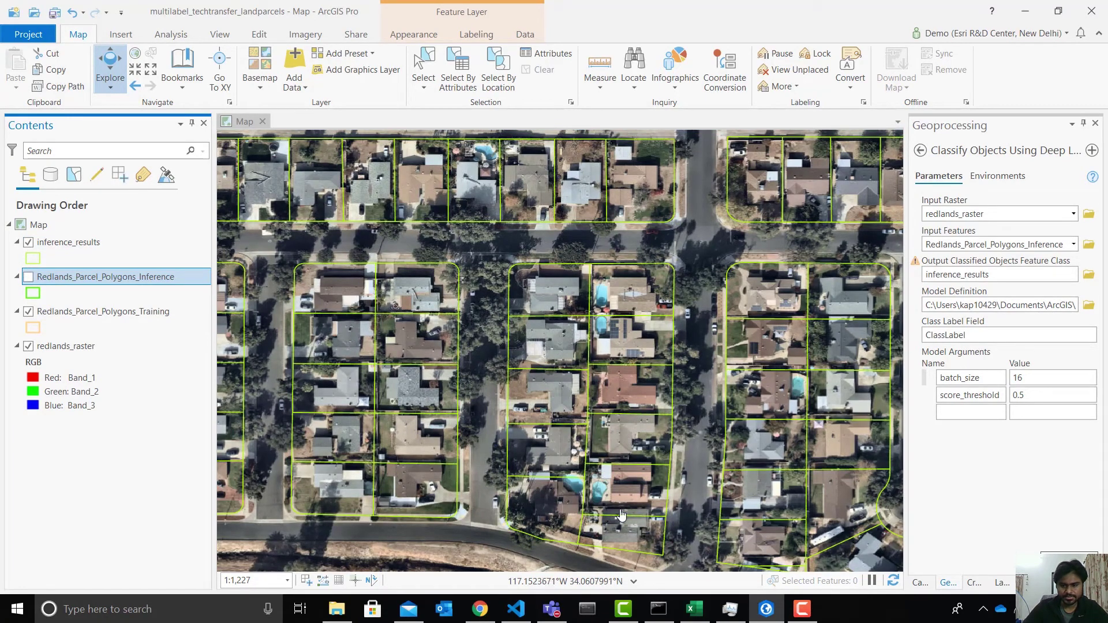
click(622, 488)
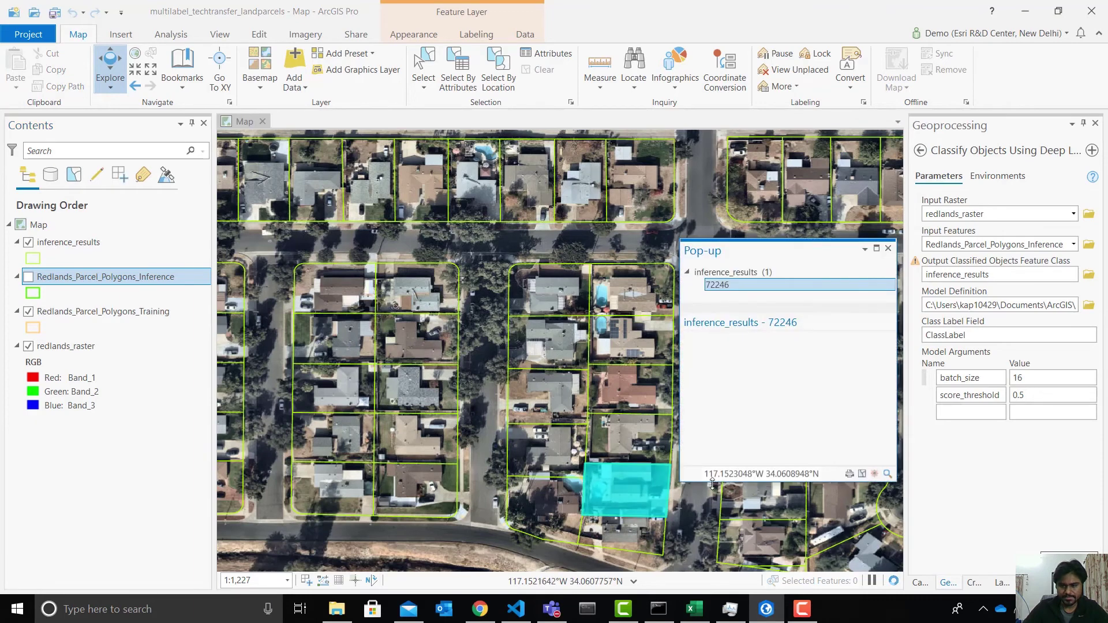
scroll(832, 403, down, 5)
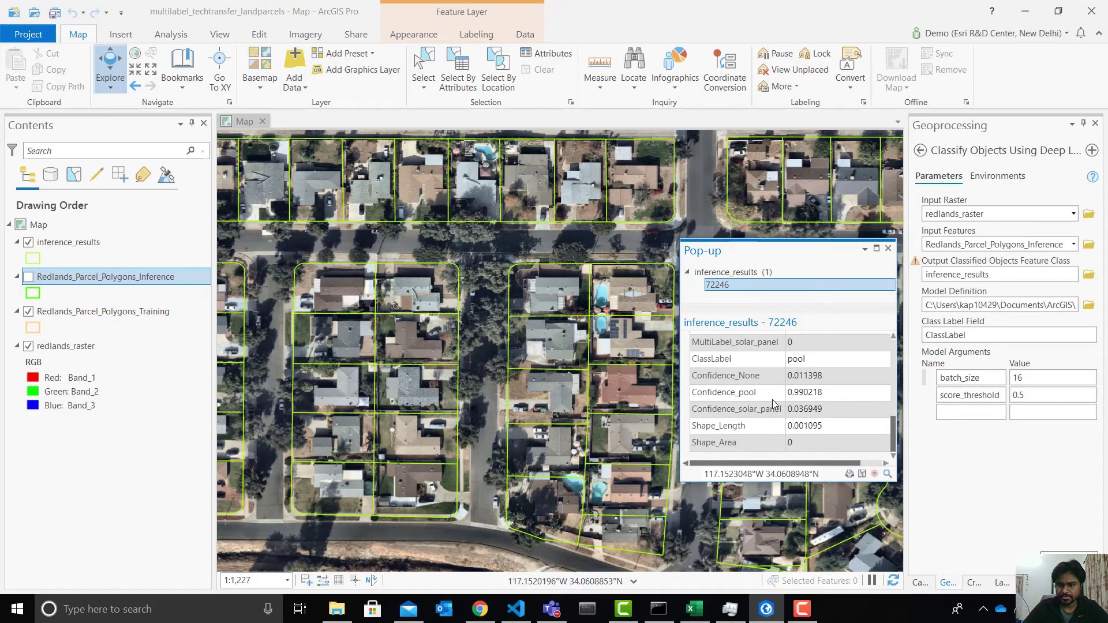
- Highlight the parcel's Confidence_pool 0.990218, ClassLabel pool and MultiLabel_pool 1 values
drag(815, 392, 776, 394)
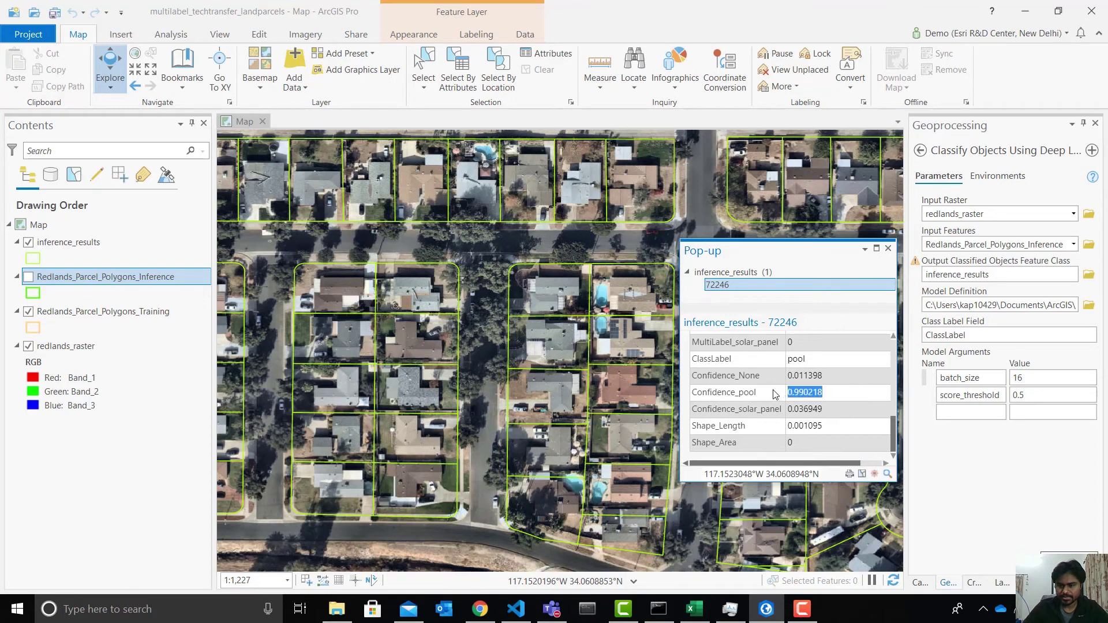
double_click(815, 360)
drag(893, 434, 893, 410)
click(799, 404)
drag(799, 404, 782, 419)
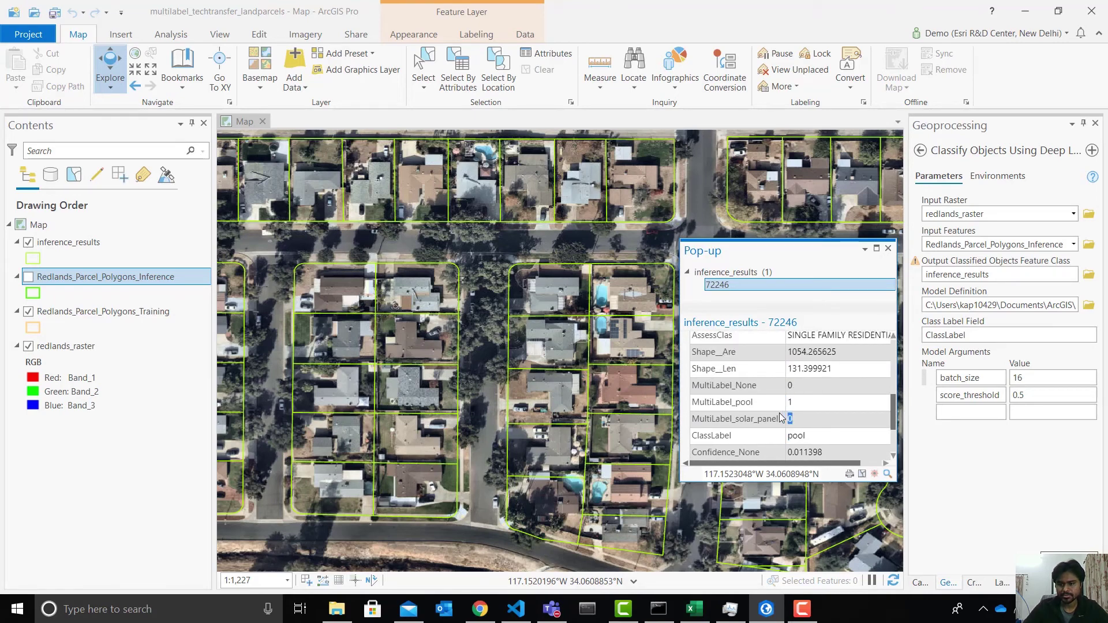
- Close parcel 72246's pop-up and open the pop-up for neighbouring parcel 71883
click(888, 249)
click(643, 338)
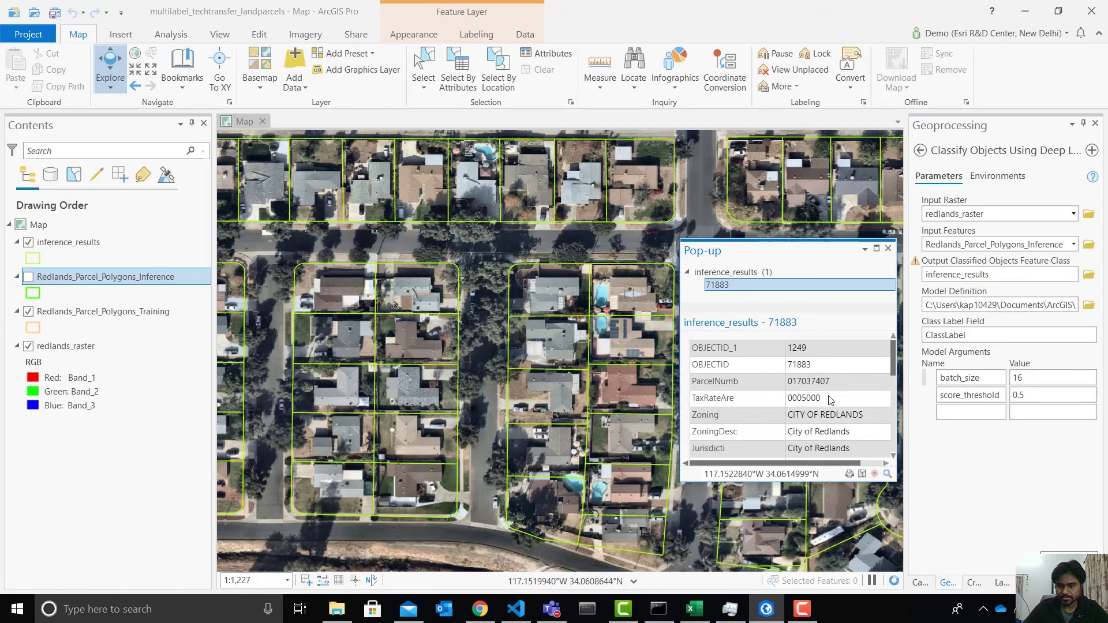
scroll(829, 399, down, 5)
scroll(831, 401, down, 3)
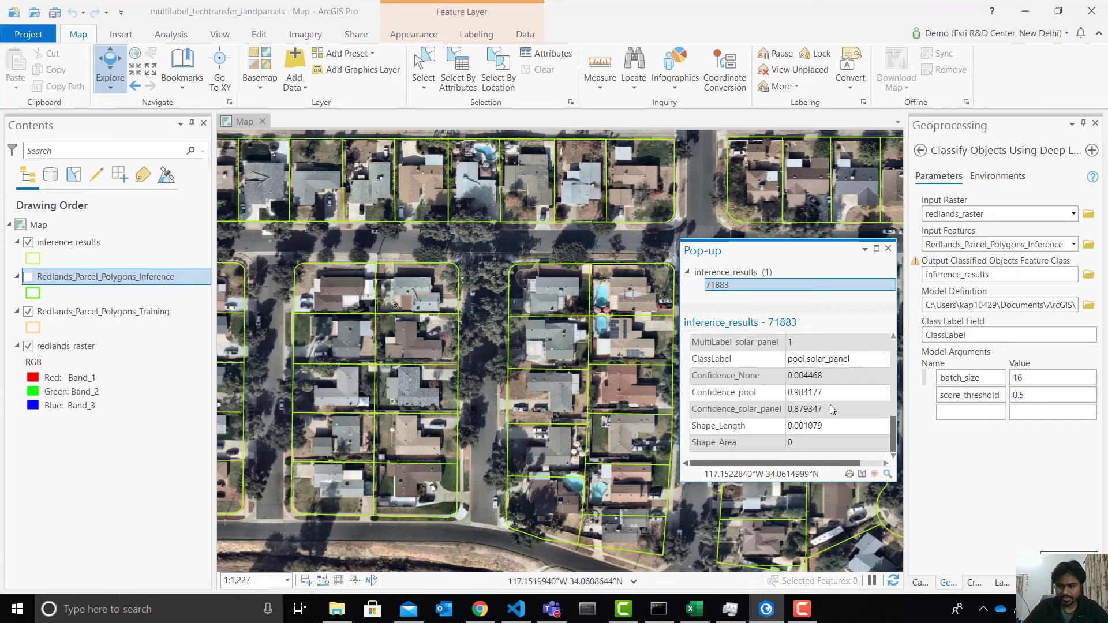
- Highlight parcel 71883's pool confidence and MultiLabel_solar_panel 1, then close its pop-up
drag(824, 393, 794, 392)
click(823, 411)
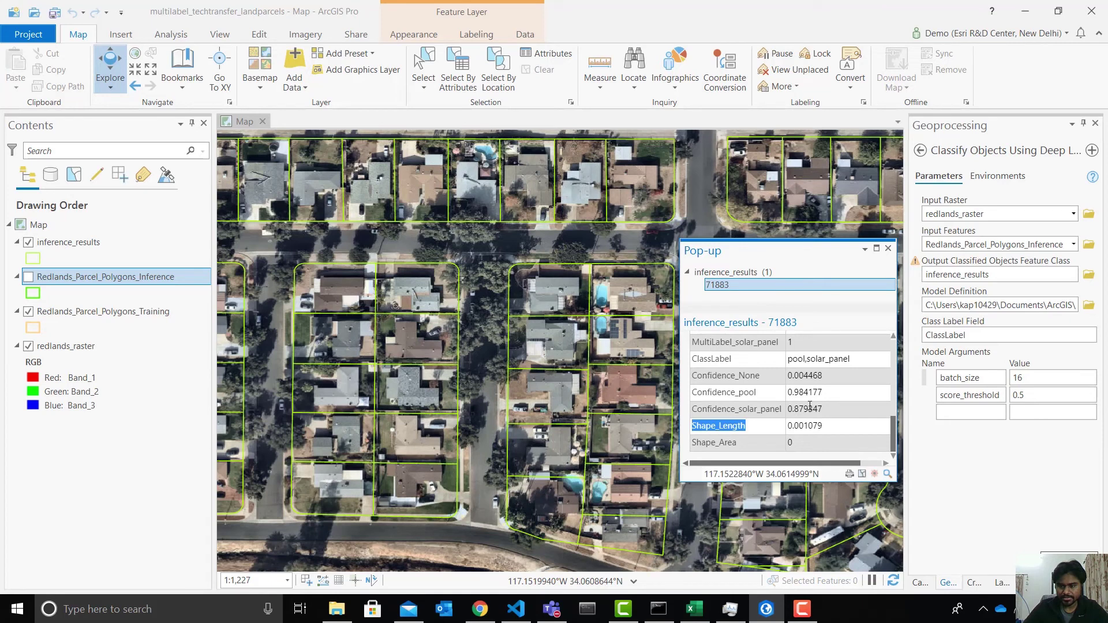
scroll(805, 390, up, 3)
scroll(806, 396, up, 3)
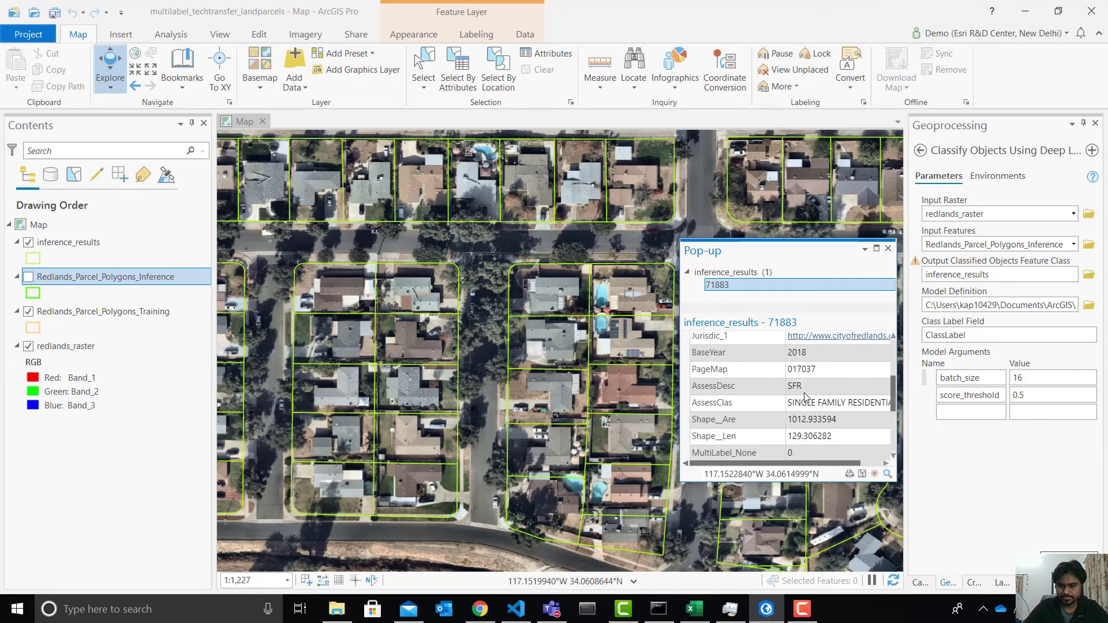
scroll(802, 413, down, 3)
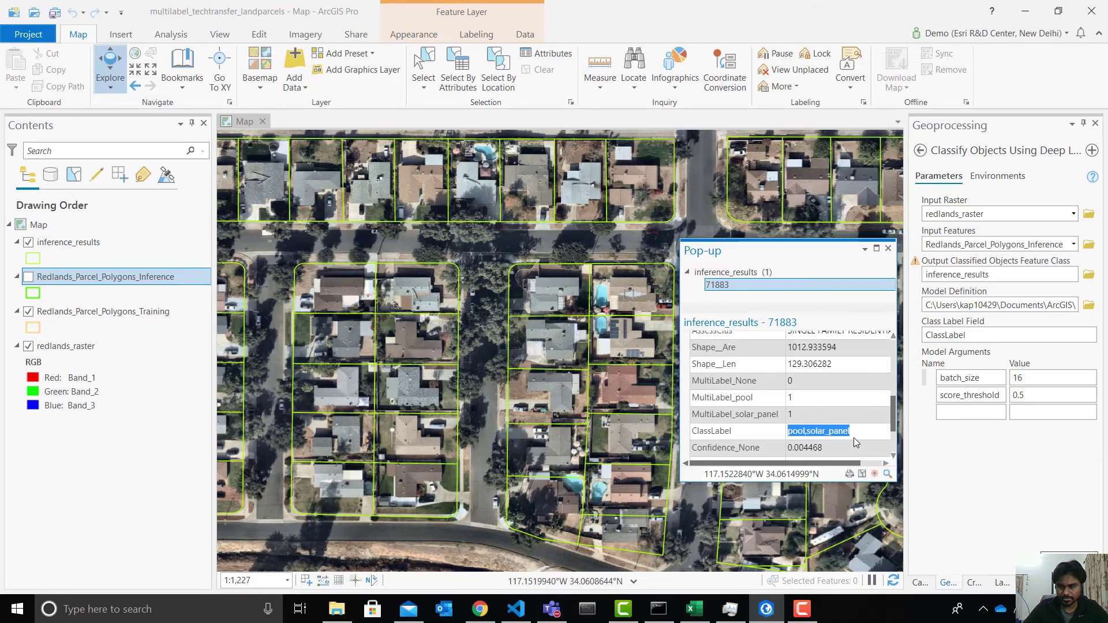
double_click(797, 414)
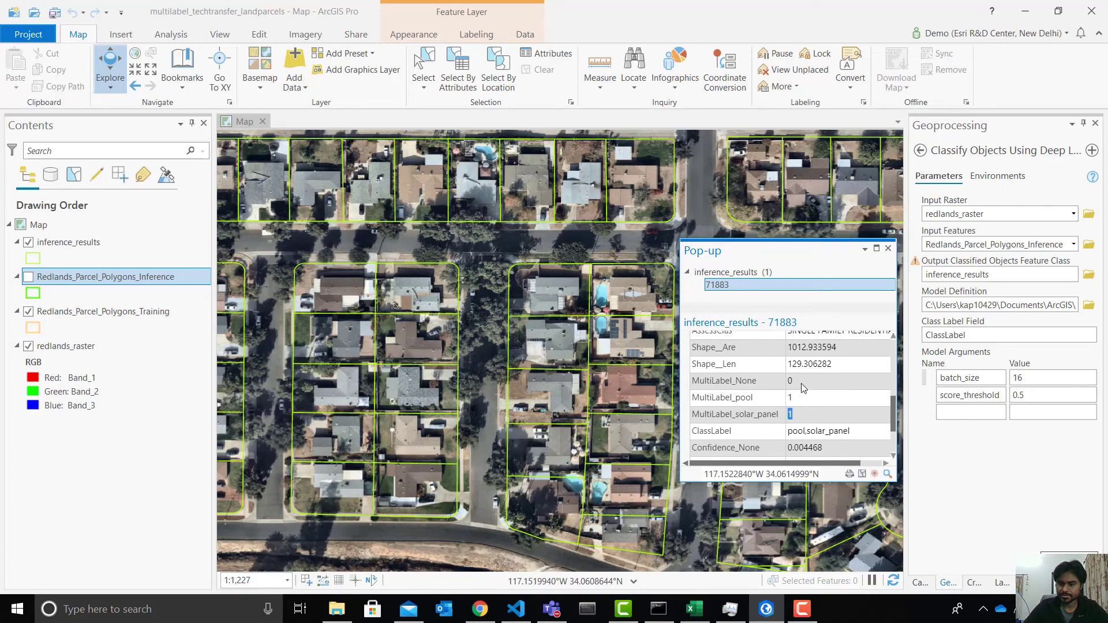
click(888, 248)
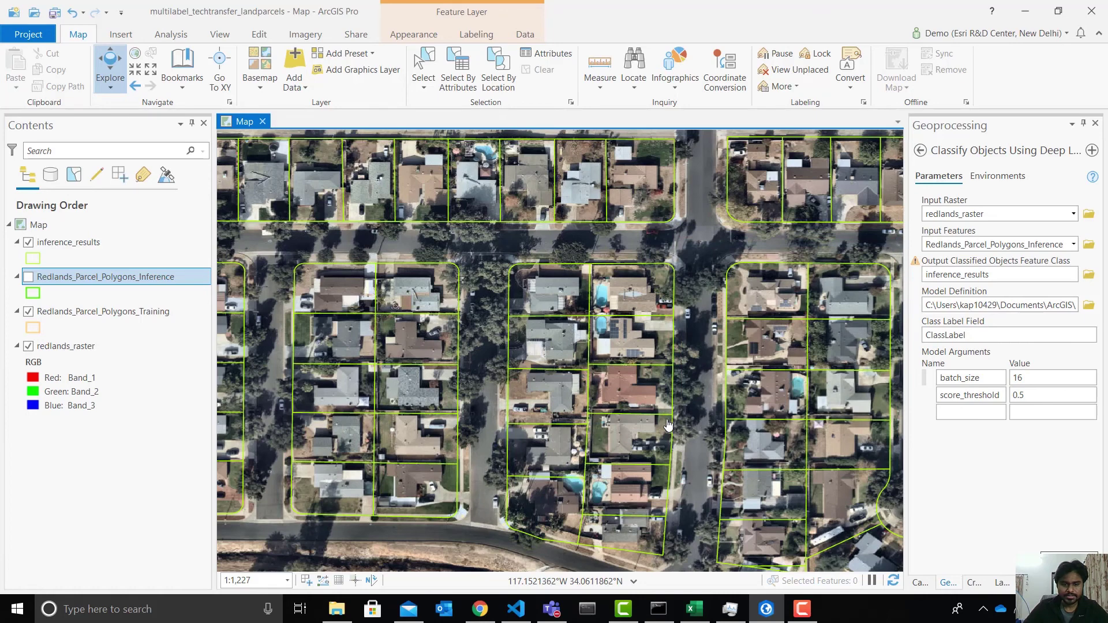
- Open parcel 71999's pop-up and highlight its Confidence_None 0.931964 and ClassLabel None
click(313, 389)
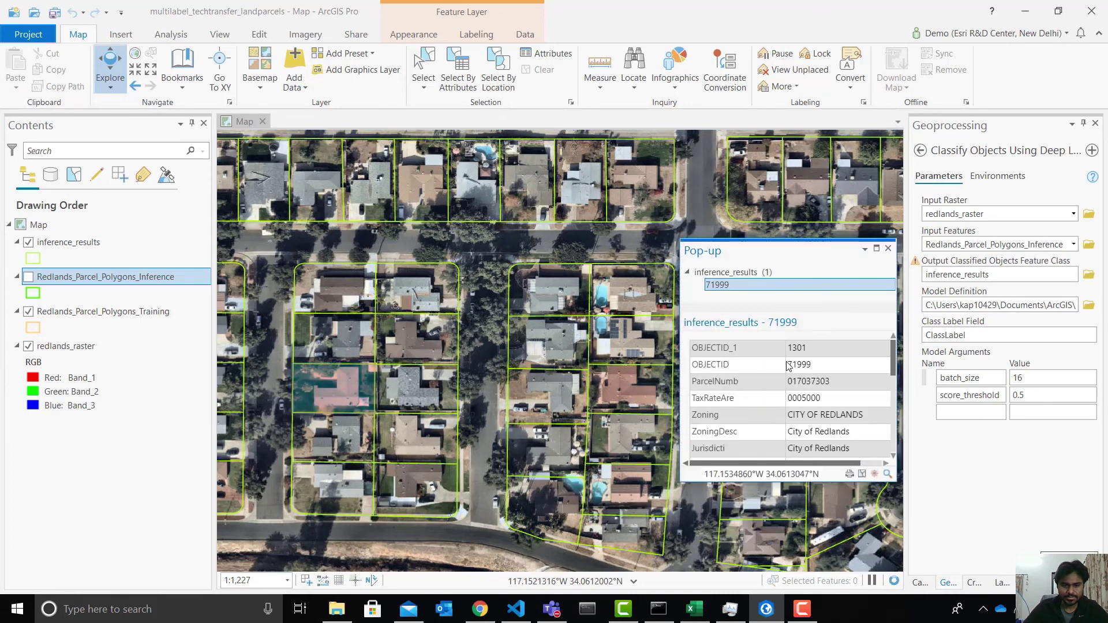
scroll(806, 379, down, 10)
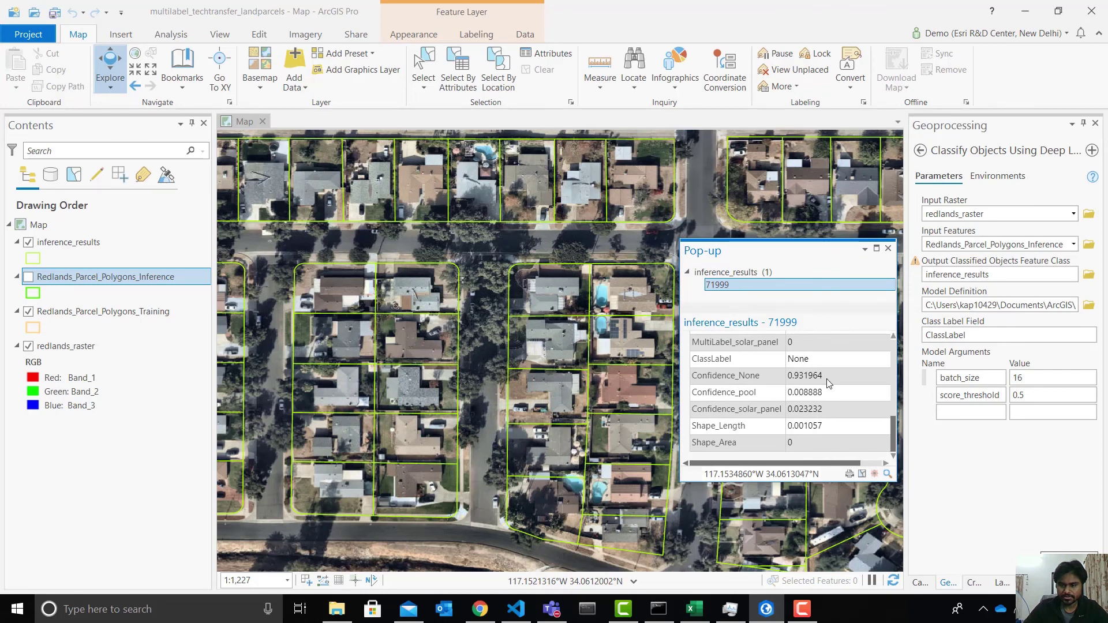
drag(814, 376, 785, 376)
click(822, 408)
scroll(820, 403, up, 3)
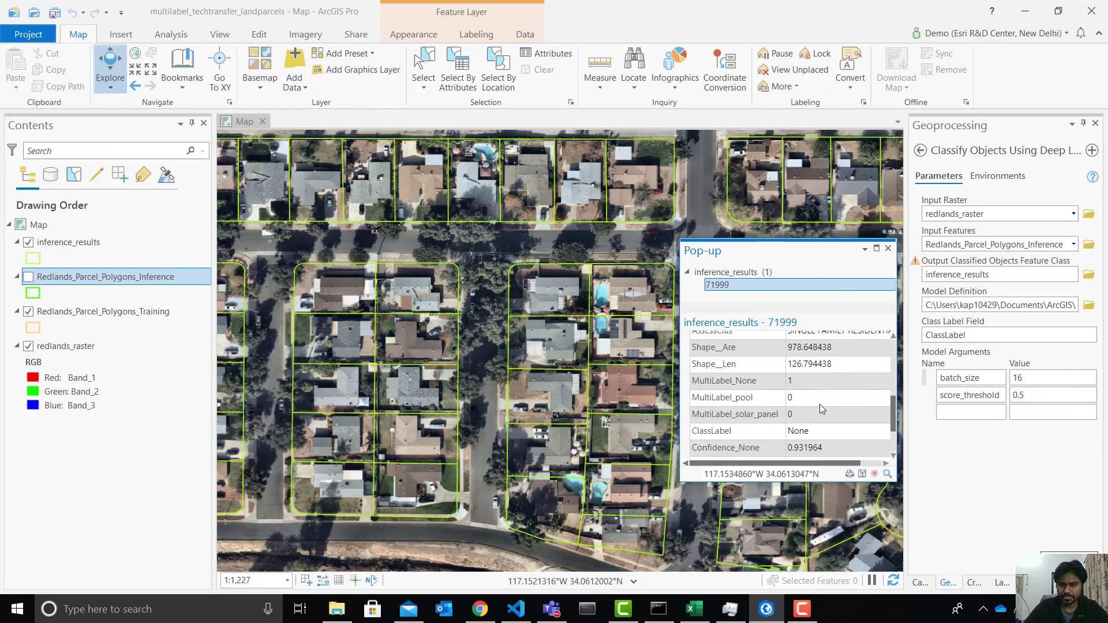
drag(818, 433, 788, 381)
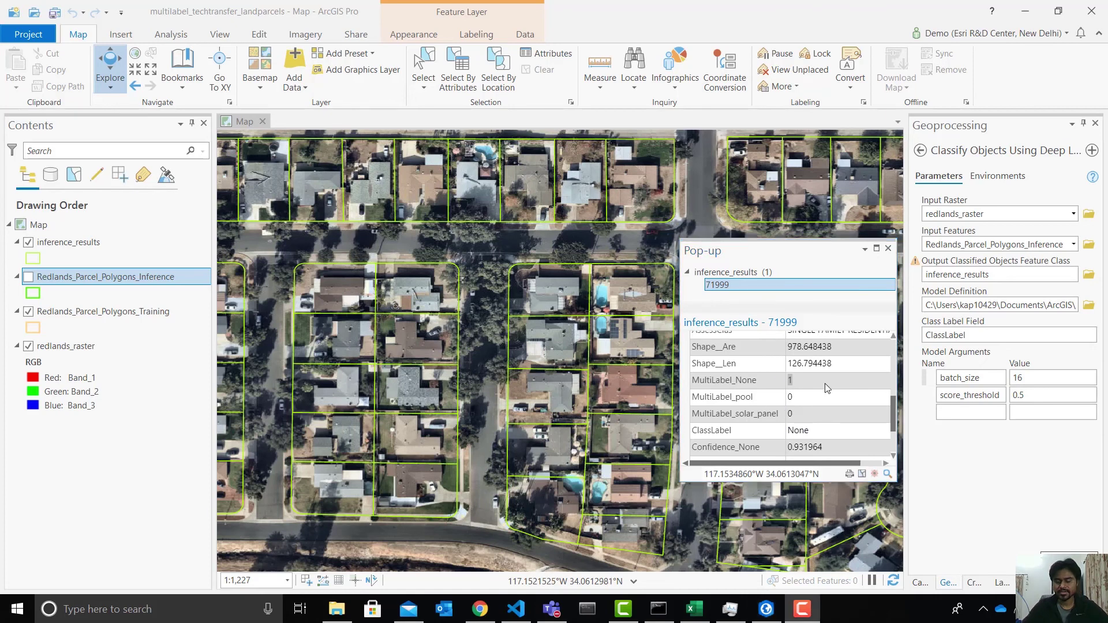
- Close the pop-up for parcel 71999
click(888, 248)
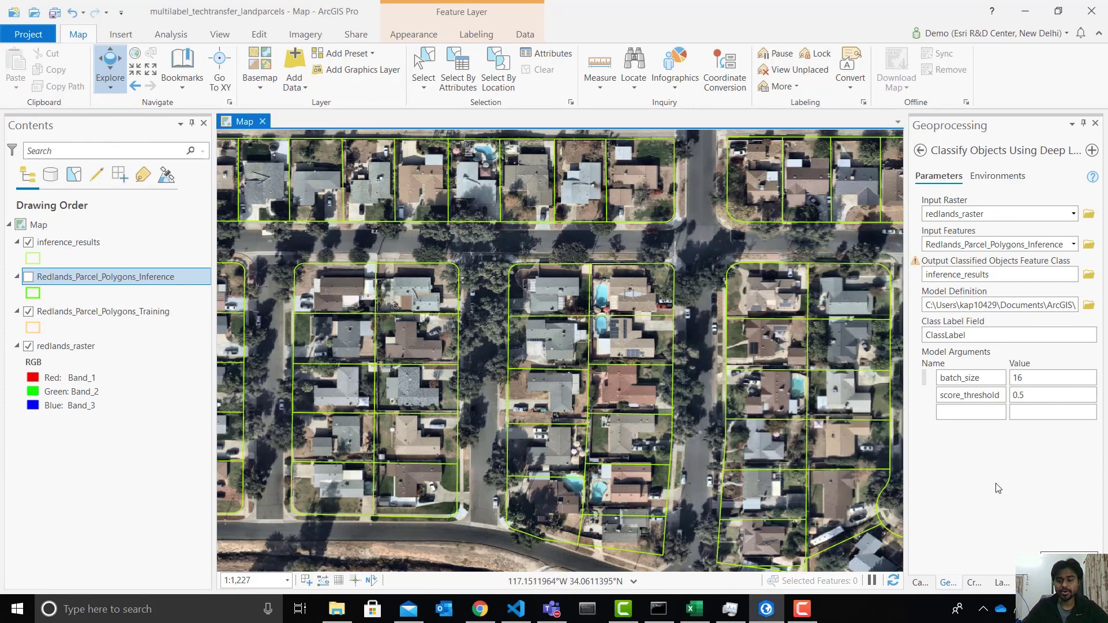